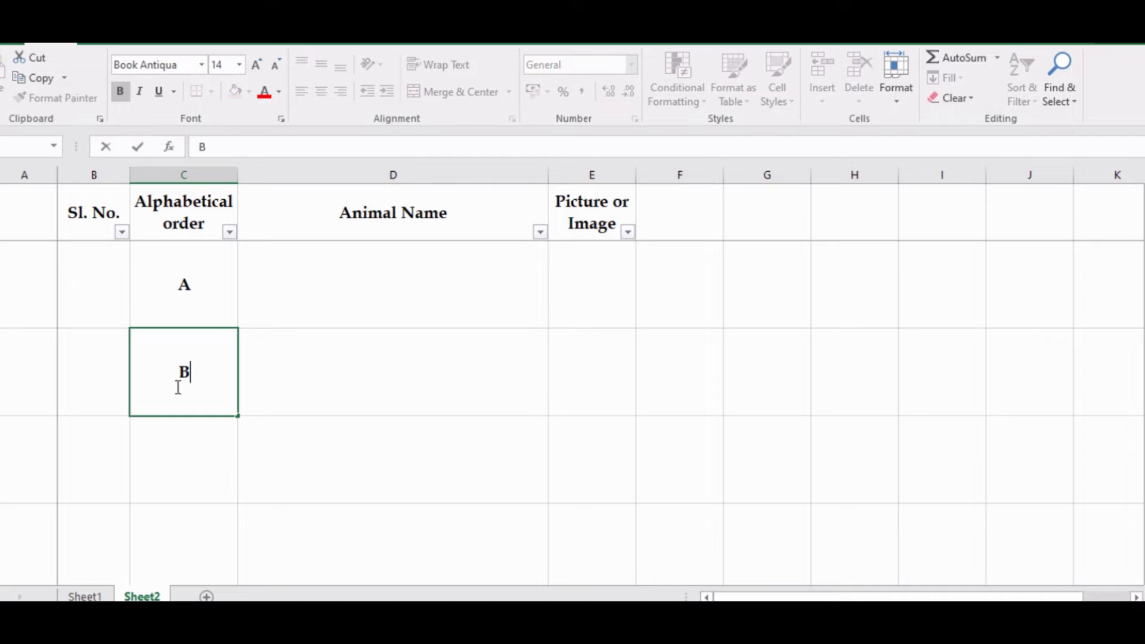
Enter the letters B, C and D in the Alphabetical order column, one per row below A
{"action": "key", "text": "Return"}
{"action": "type", "text": "B"}
{"action": "key", "text": "Return"}
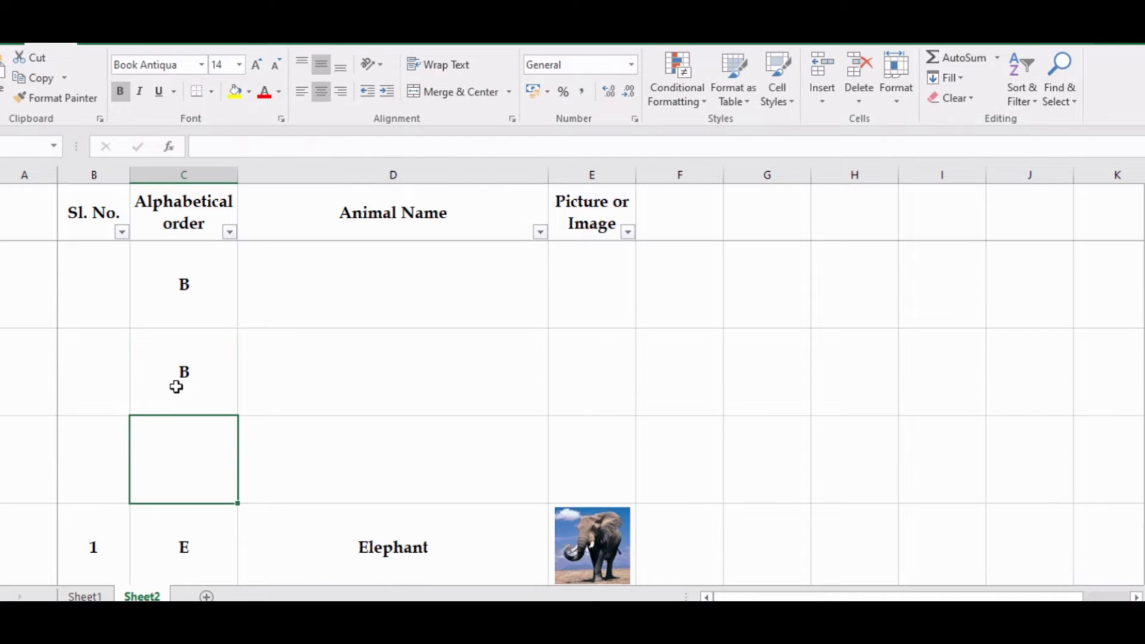
{"action": "left_click", "coordinate": [176, 387]}
{"action": "type", "text": "C"}
{"action": "key", "text": "Return"}
{"action": "type", "text": "D"}
{"action": "scroll", "coordinate": [307, 401], "scroll_direction": "up", "scroll_amount": 1}
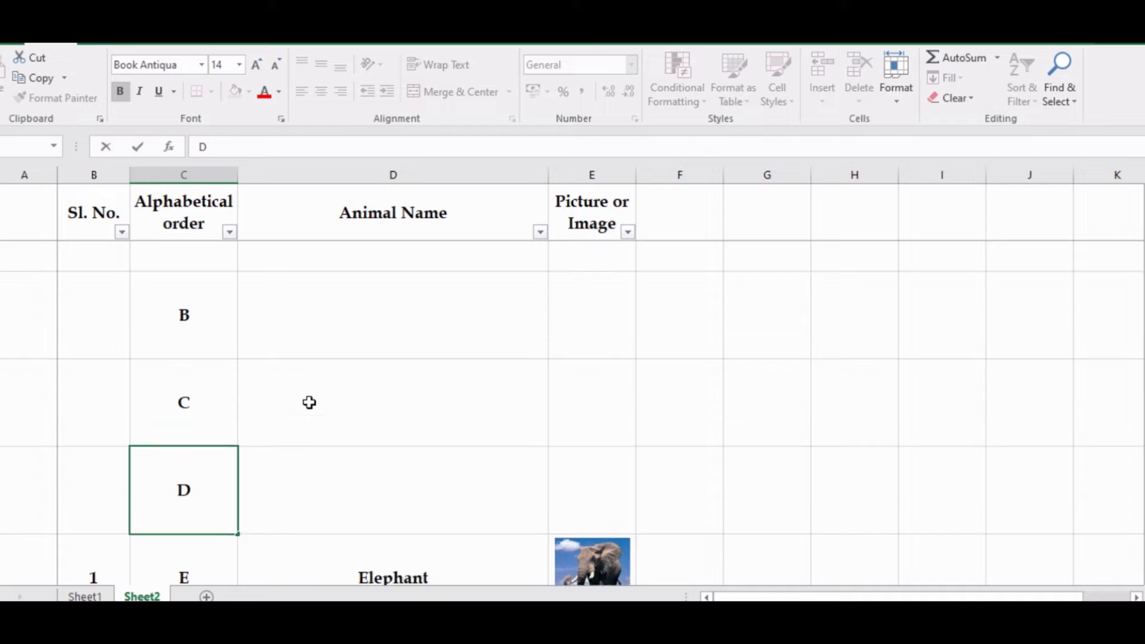
Insert all five animal pictures from the desktop's New folder and move them together into the empty columns beside the table
{"action": "left_click", "coordinate": [345, 291]}
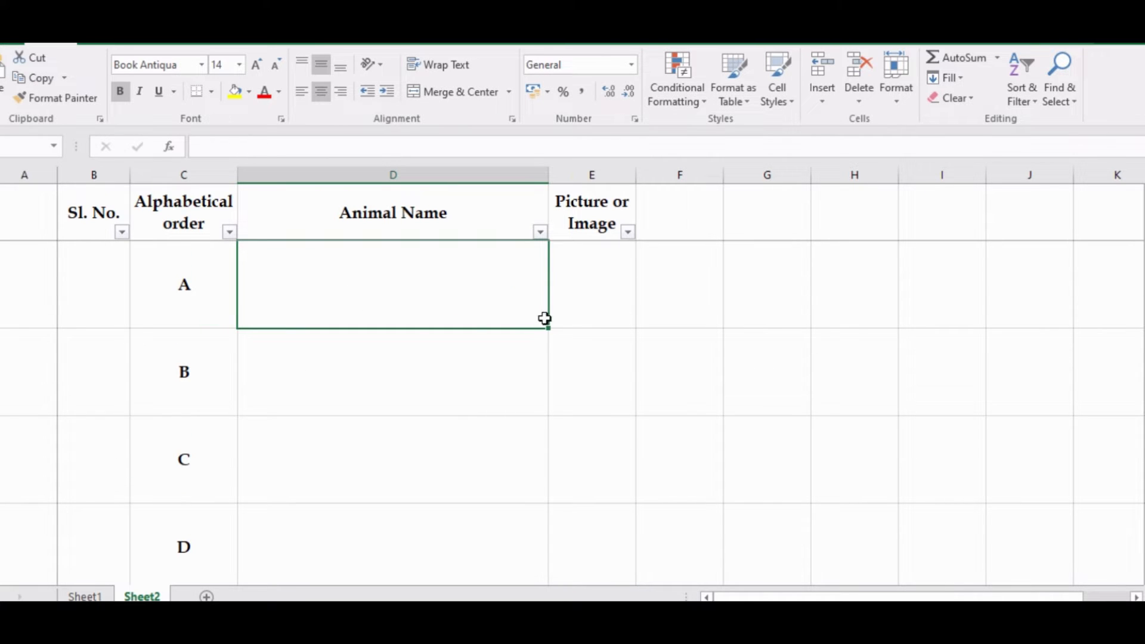
{"action": "left_click", "coordinate": [103, 43]}
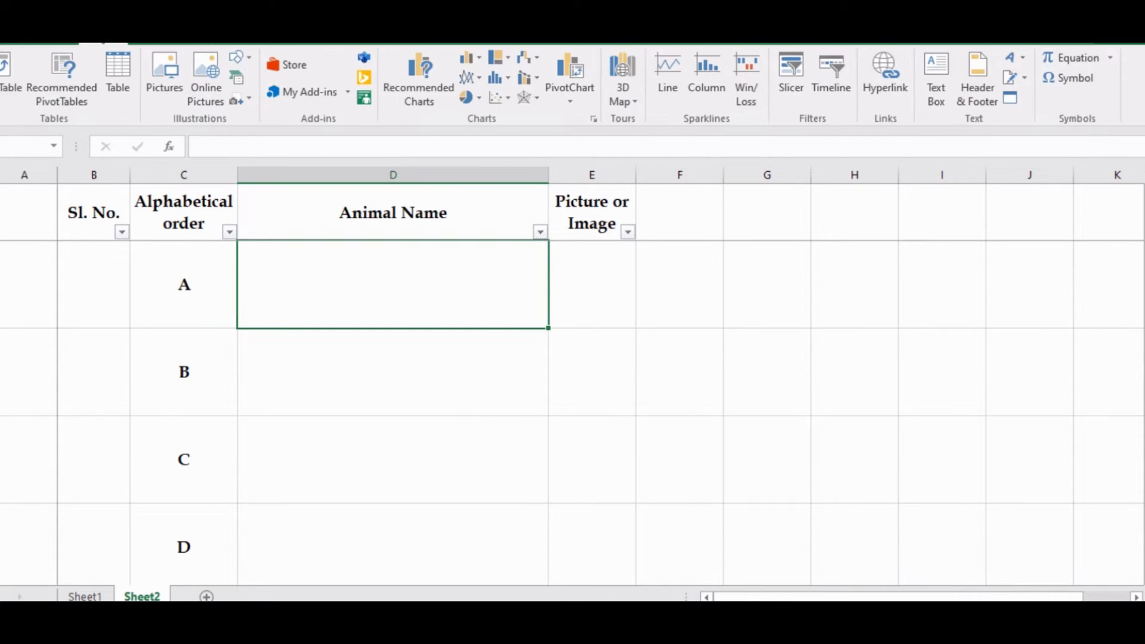
{"action": "left_click", "coordinate": [160, 68]}
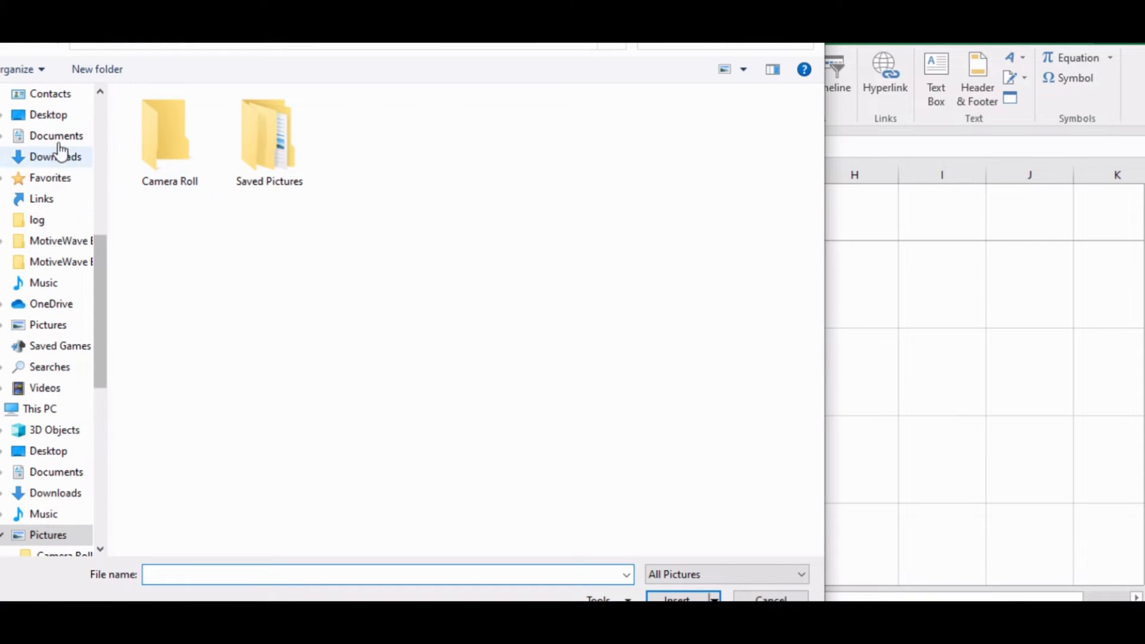
{"action": "left_click", "coordinate": [55, 115]}
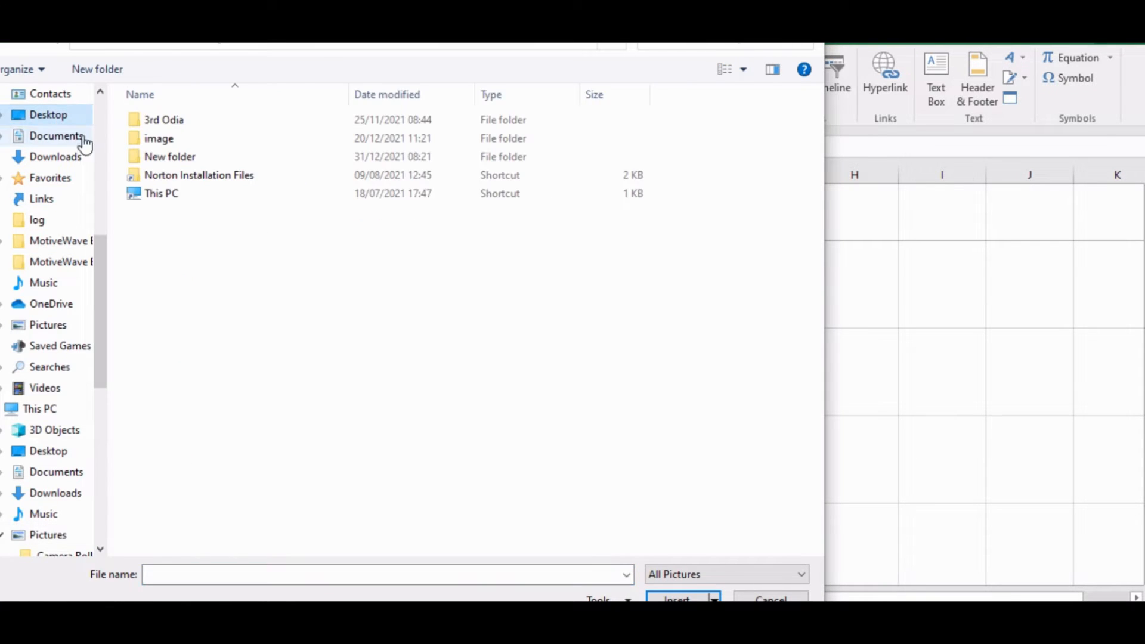
{"action": "double_click", "coordinate": [172, 157]}
{"action": "left_click_drag", "start_coordinate": [153, 206], "coordinate": [564, 104]}
{"action": "key", "text": "Return"}
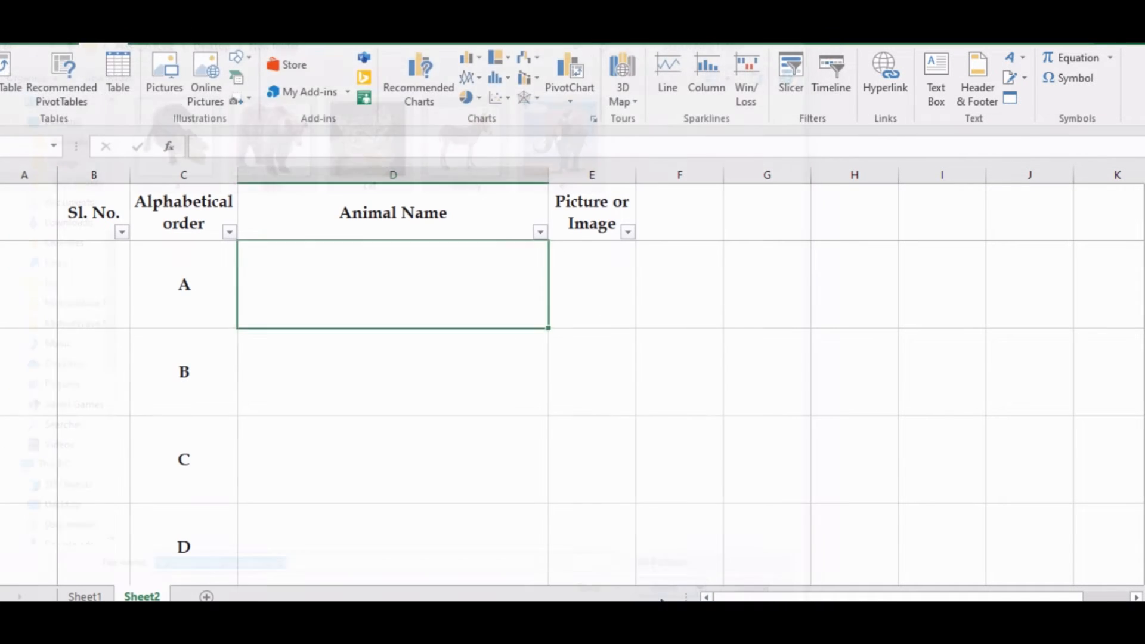
{"action": "left_click_drag", "start_coordinate": [301, 280], "coordinate": [744, 363]}
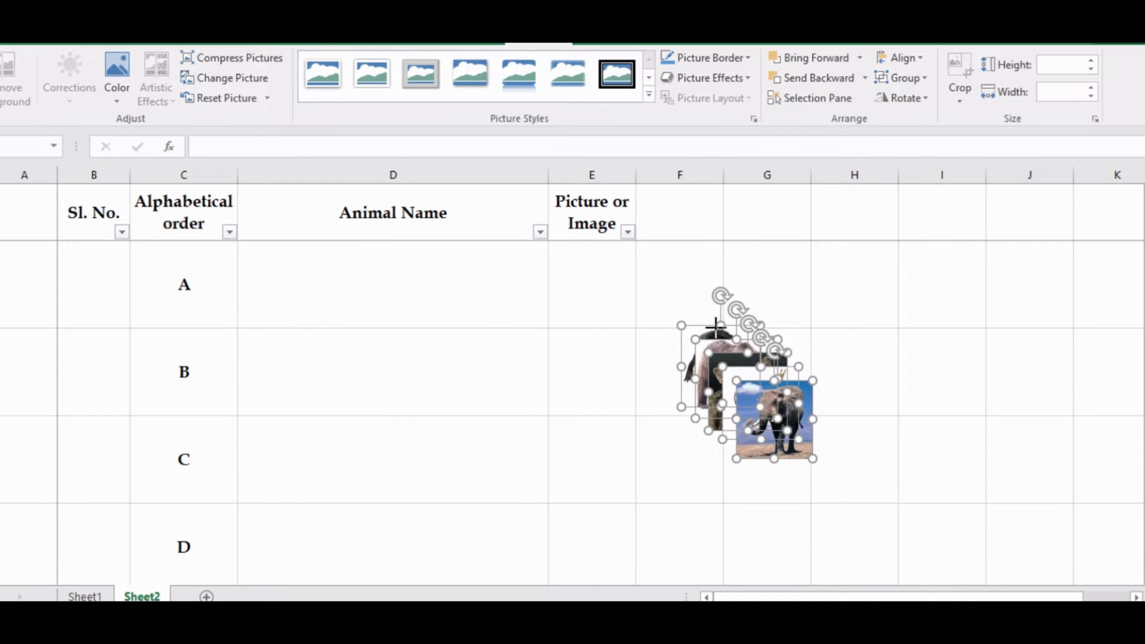
{"action": "left_click", "coordinate": [852, 285]}
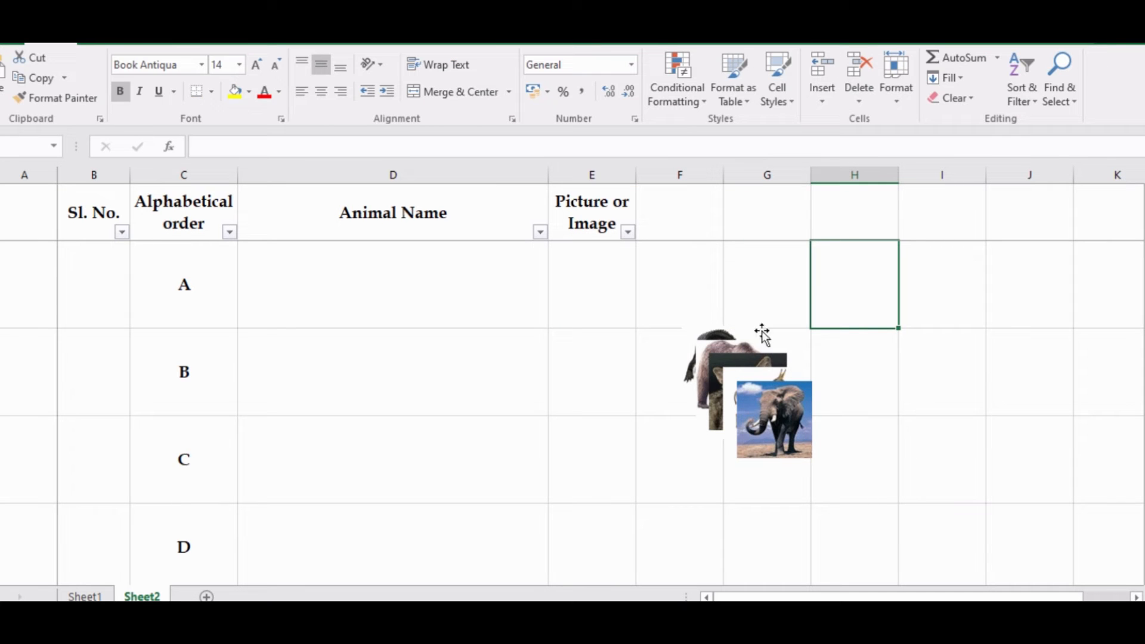
Place the alligator, bear, cat and donkey pictures in the Picture or Image cells of rows A to D, setting the elephant picture aside
{"action": "left_click_drag", "start_coordinate": [704, 325], "coordinate": [578, 250]}
{"action": "left_click_drag", "start_coordinate": [718, 344], "coordinate": [565, 428]}
{"action": "left_click_drag", "start_coordinate": [760, 421], "coordinate": [731, 532]}
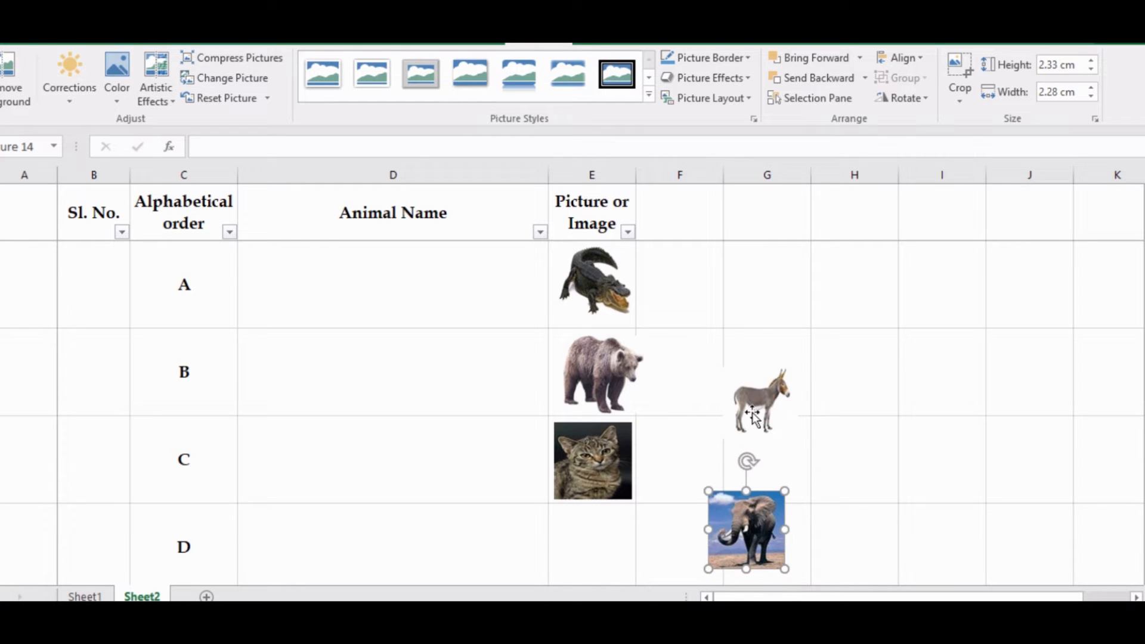
{"action": "left_click_drag", "start_coordinate": [733, 425], "coordinate": [580, 552]}
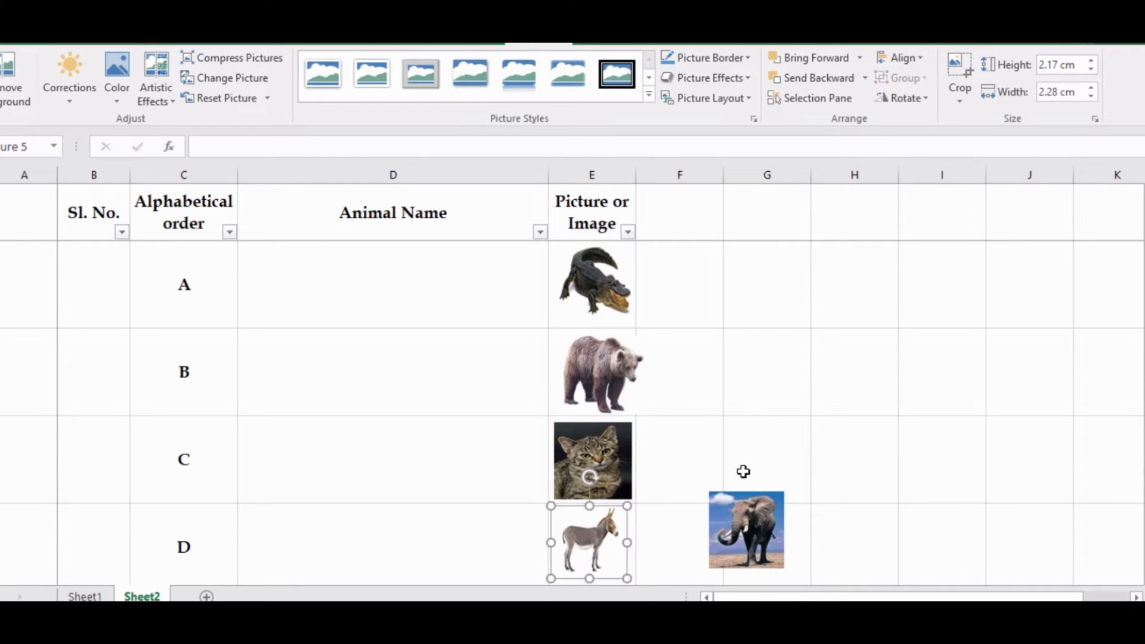
Delete the duplicate elephant picture lying outside the table, after comparing with the existing picture in row E
{"action": "left_click", "coordinate": [659, 535]}
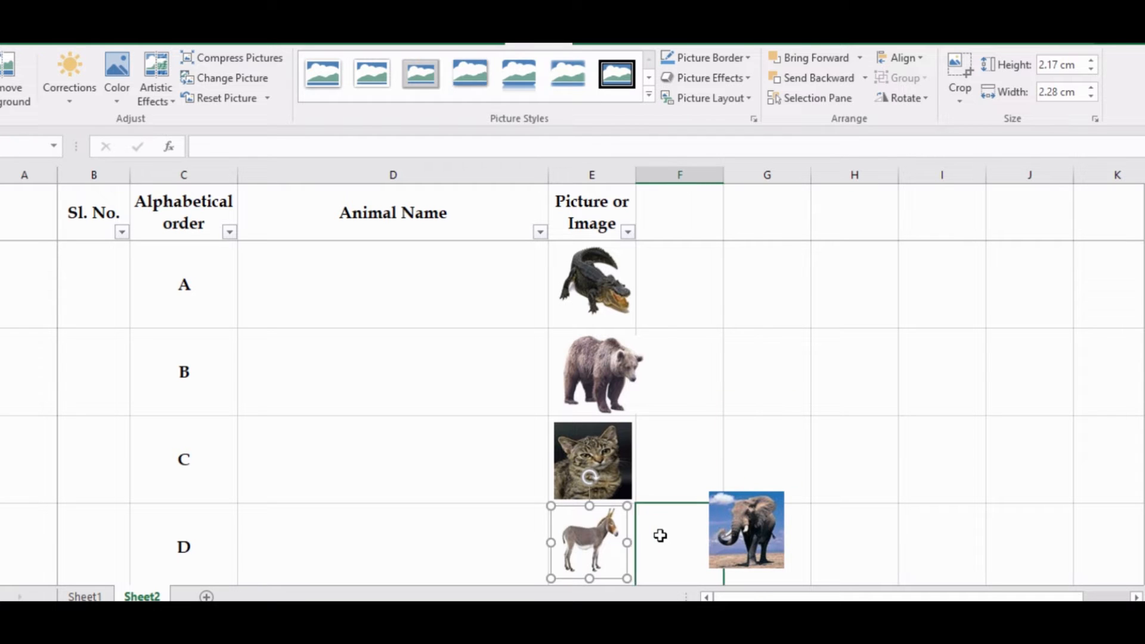
{"action": "key", "text": "Down"}
{"action": "scroll", "coordinate": [660, 535], "scroll_direction": "down", "scroll_amount": 1}
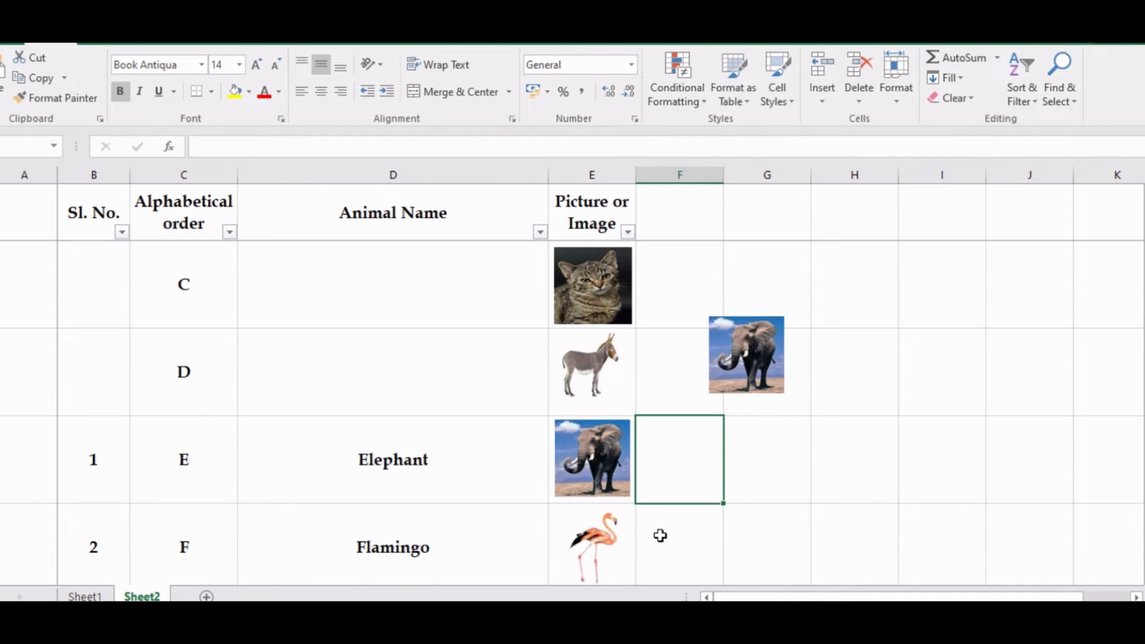
{"action": "scroll", "coordinate": [660, 536], "scroll_direction": "up", "scroll_amount": 2}
{"action": "left_click", "coordinate": [734, 525]}
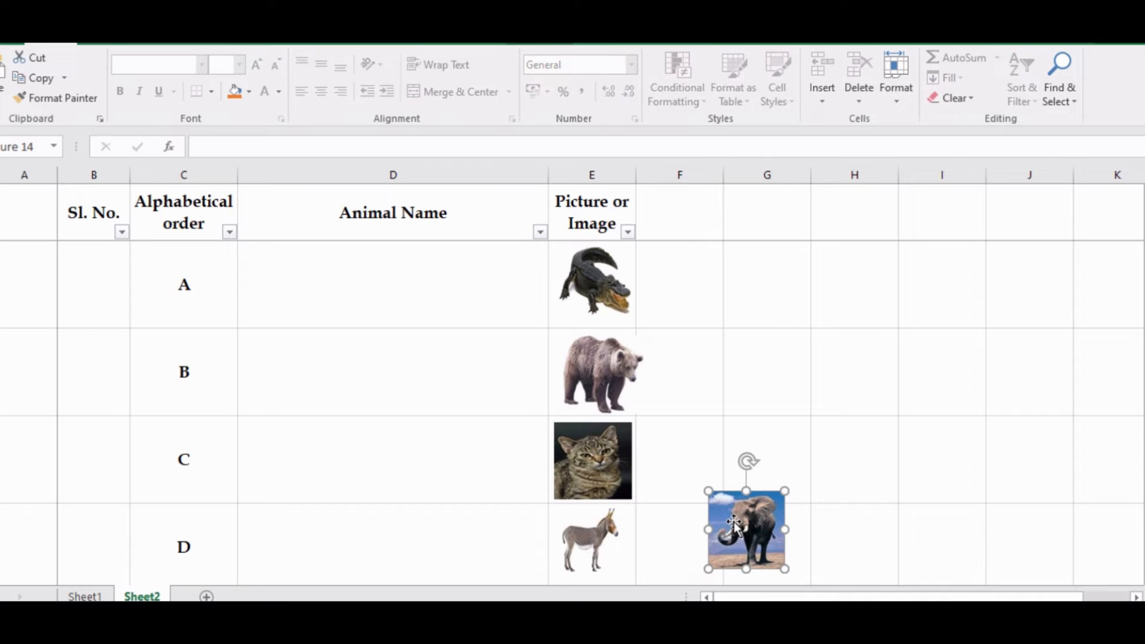
{"action": "key", "text": "Delete"}
Enter Alligator, Bear, Cat and Donkey as the animal names in rows A to D
{"action": "left_click", "coordinate": [323, 290]}
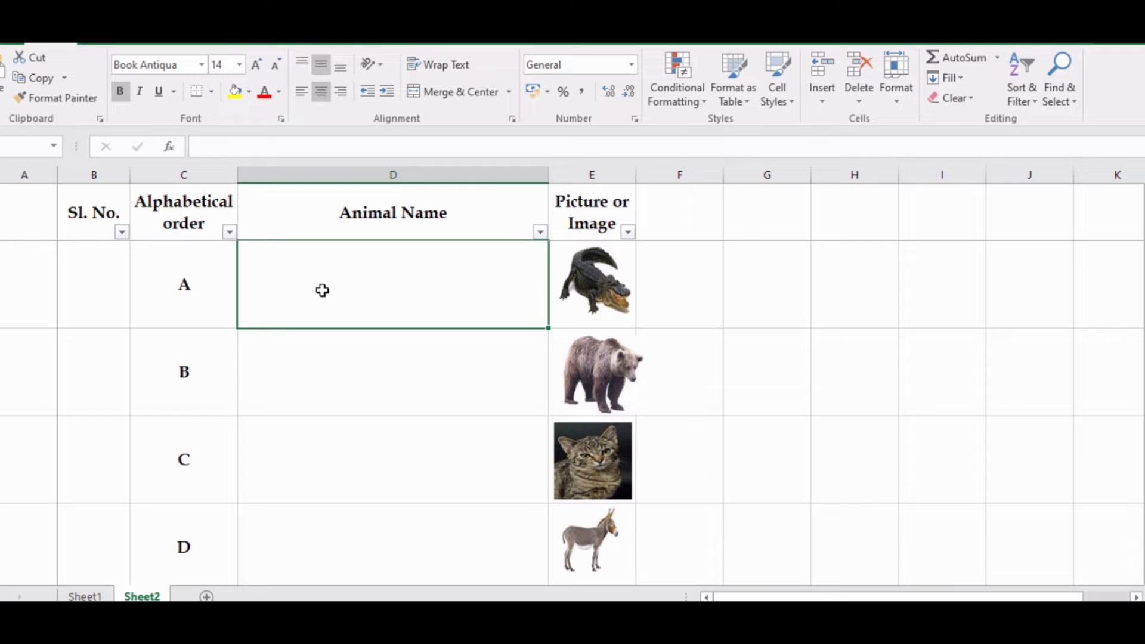
{"action": "type", "text": "A"}
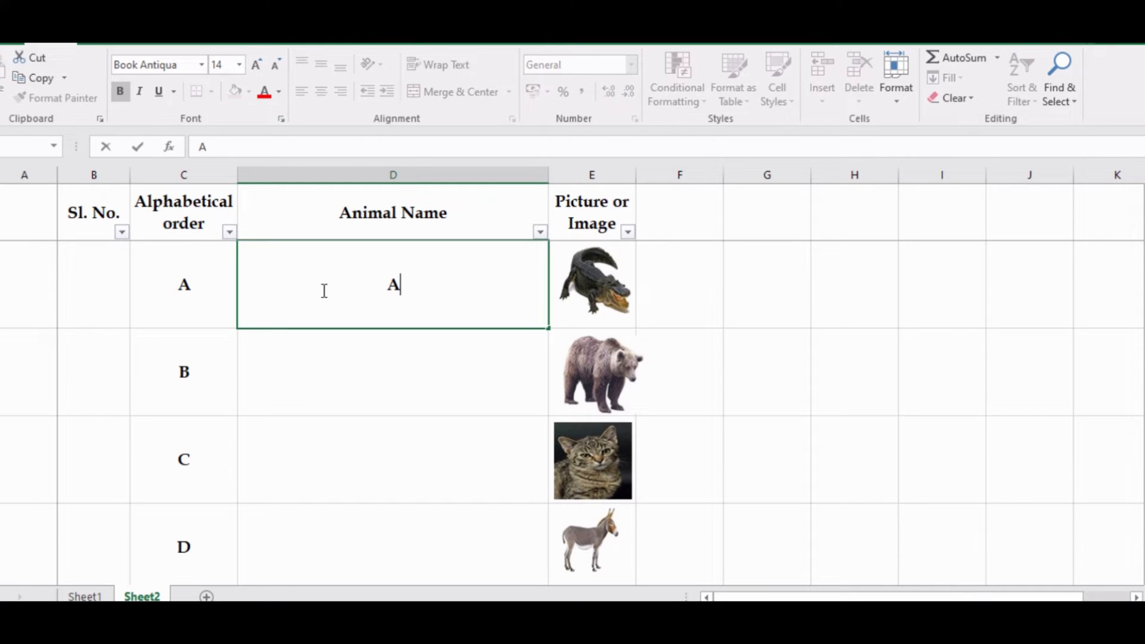
{"action": "type", "text": "lliga"}
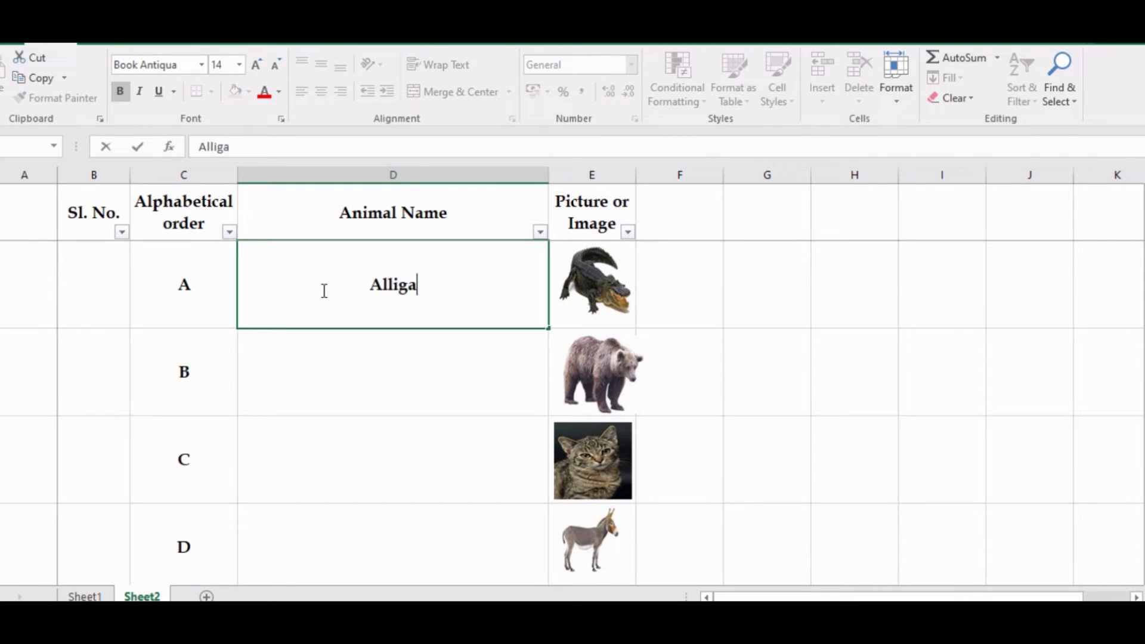
{"action": "type", "text": "tor"}
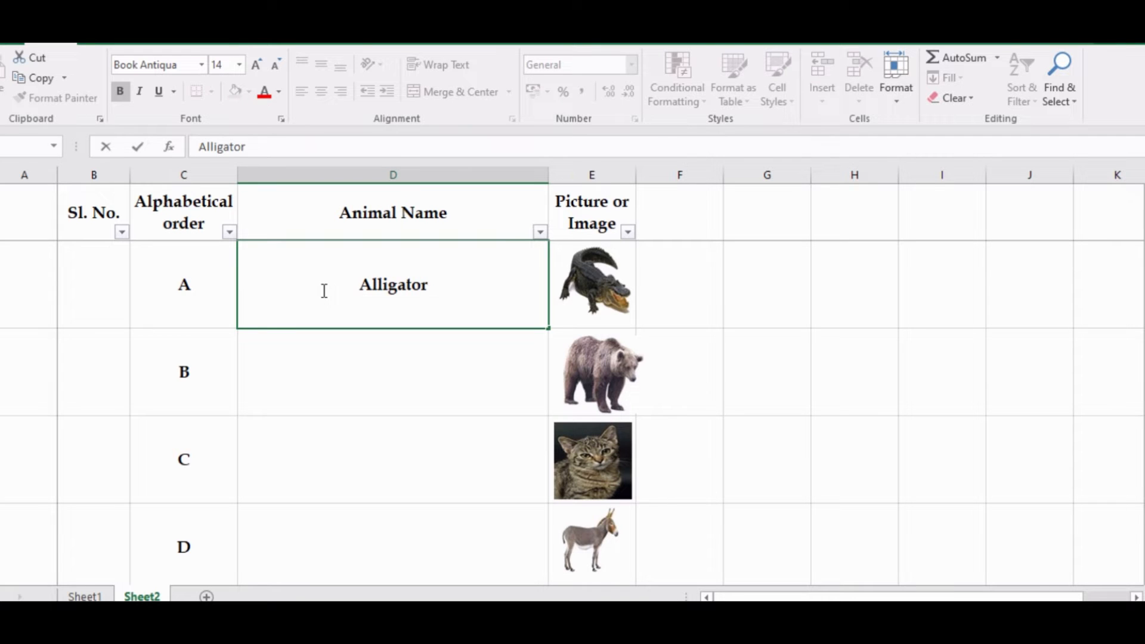
{"action": "key", "text": "Return"}
{"action": "type", "text": "Bear"}
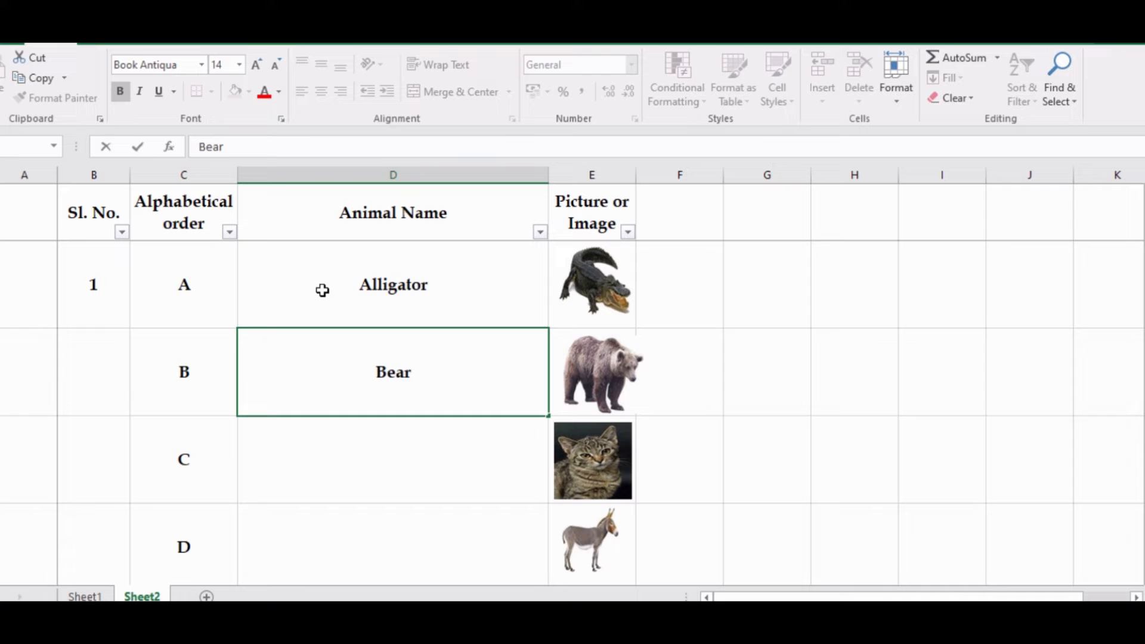
{"action": "key", "text": "Return"}
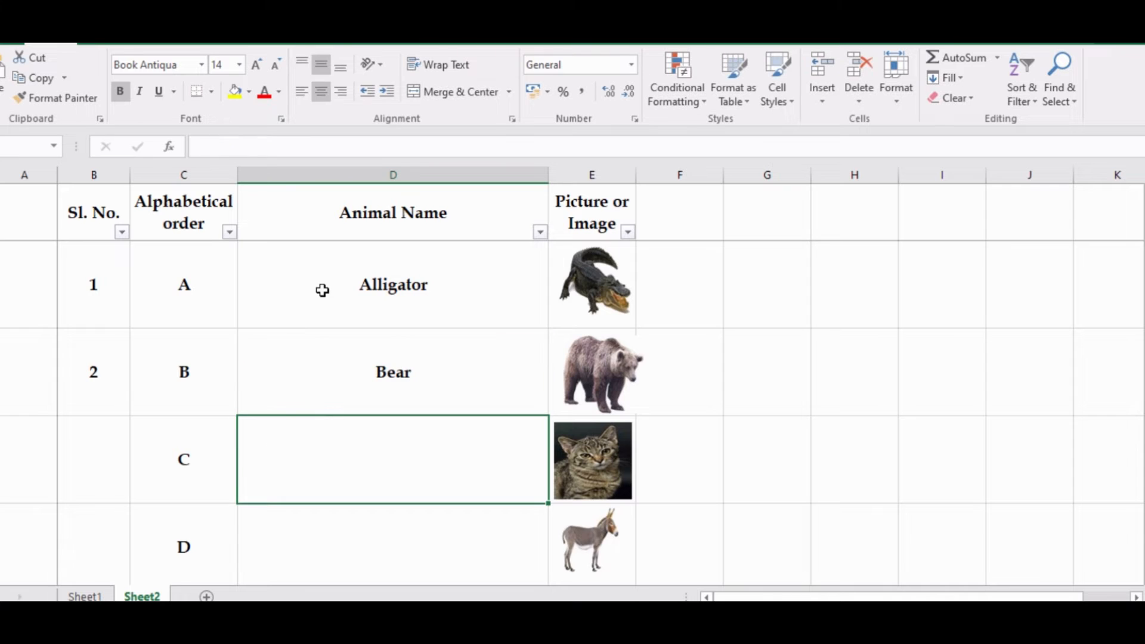
{"action": "type", "text": "Cat"}
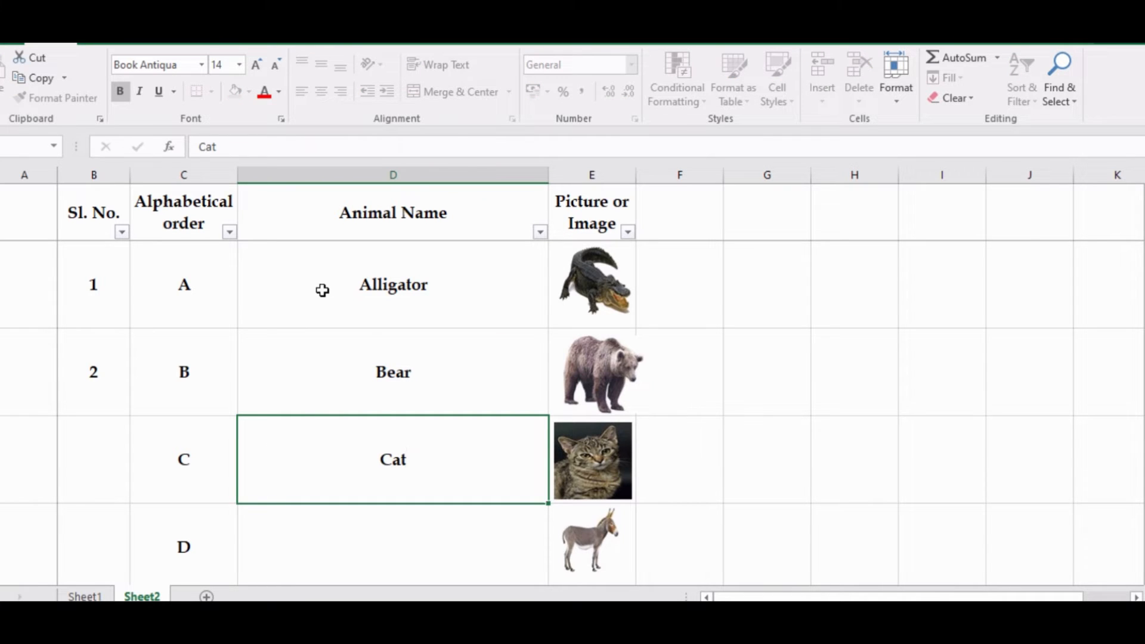
{"action": "key", "text": "Return"}
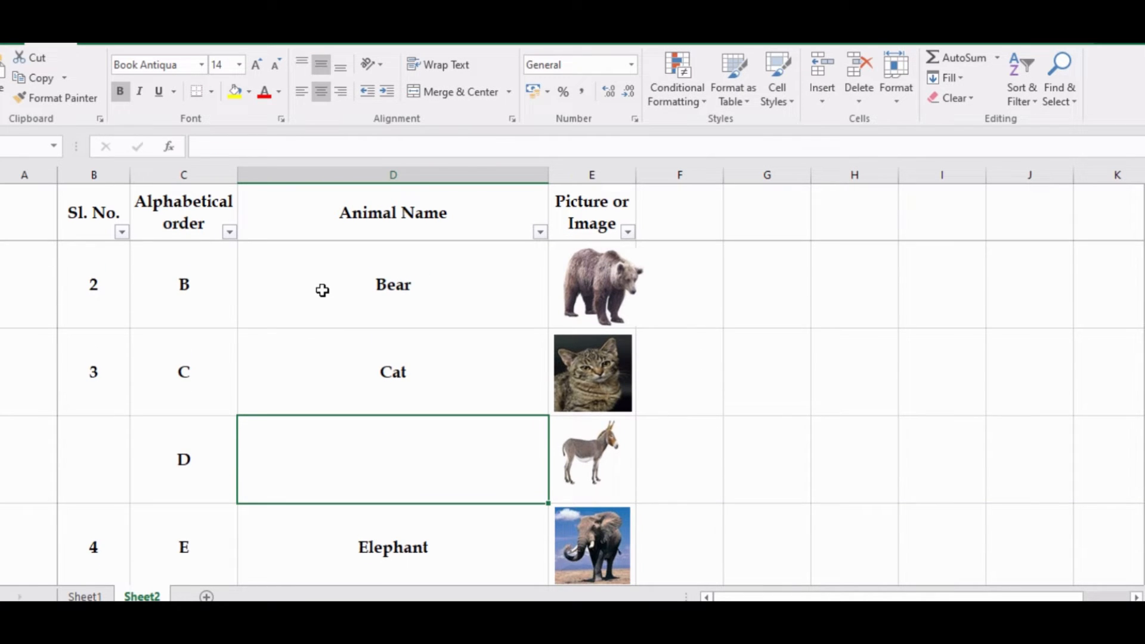
{"action": "type", "text": "Don"}
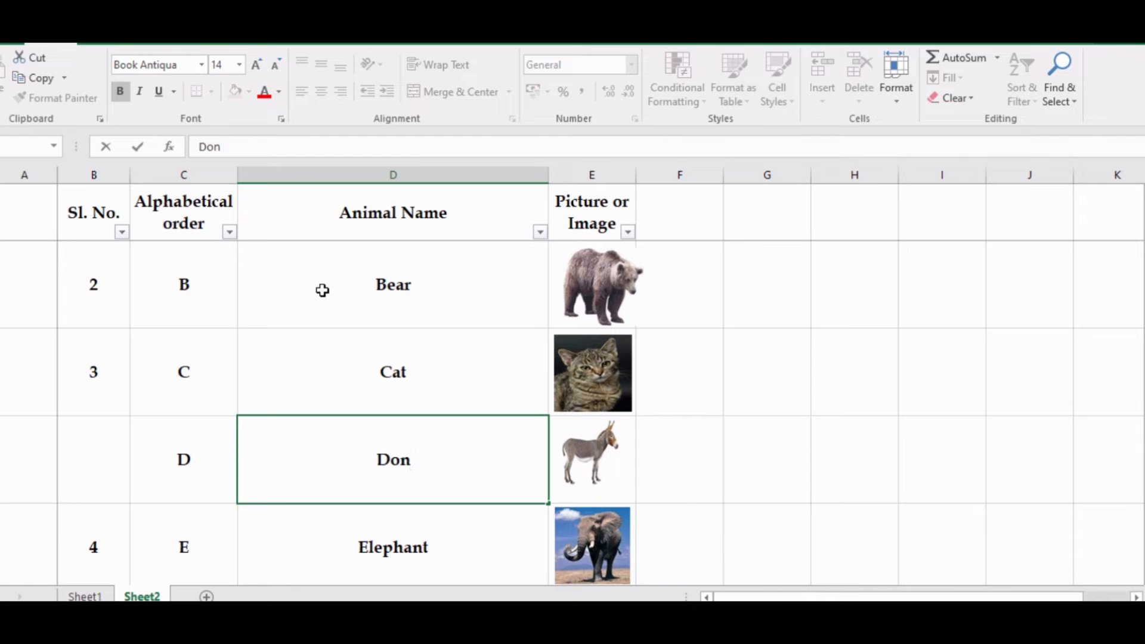
{"action": "type", "text": "key"}
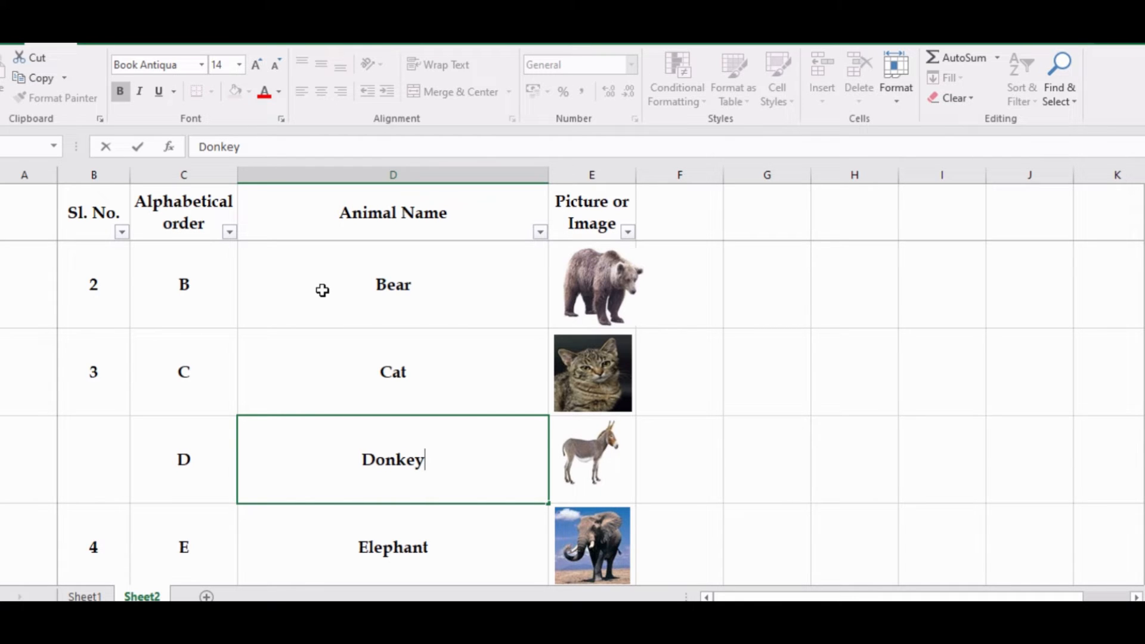
{"action": "left_click", "coordinate": [810, 349]}
{"action": "scroll", "coordinate": [810, 350], "scroll_direction": "up", "scroll_amount": 1}
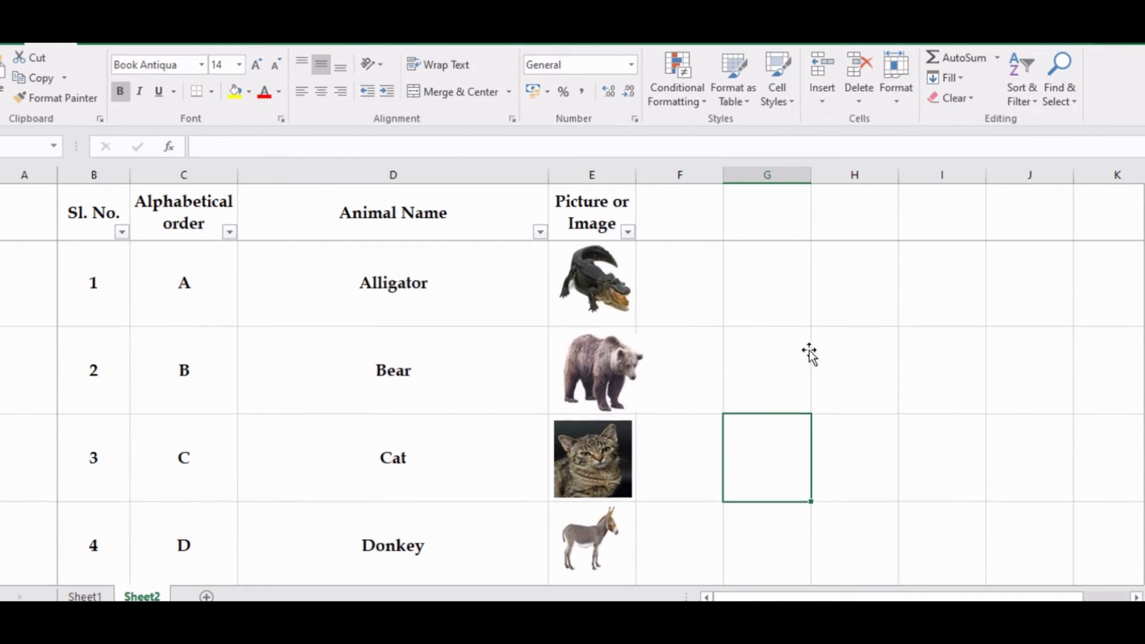
Filter the Animal Name column to show only Bear
{"action": "left_click", "coordinate": [541, 234]}
{"action": "left_click", "coordinate": [387, 405]}
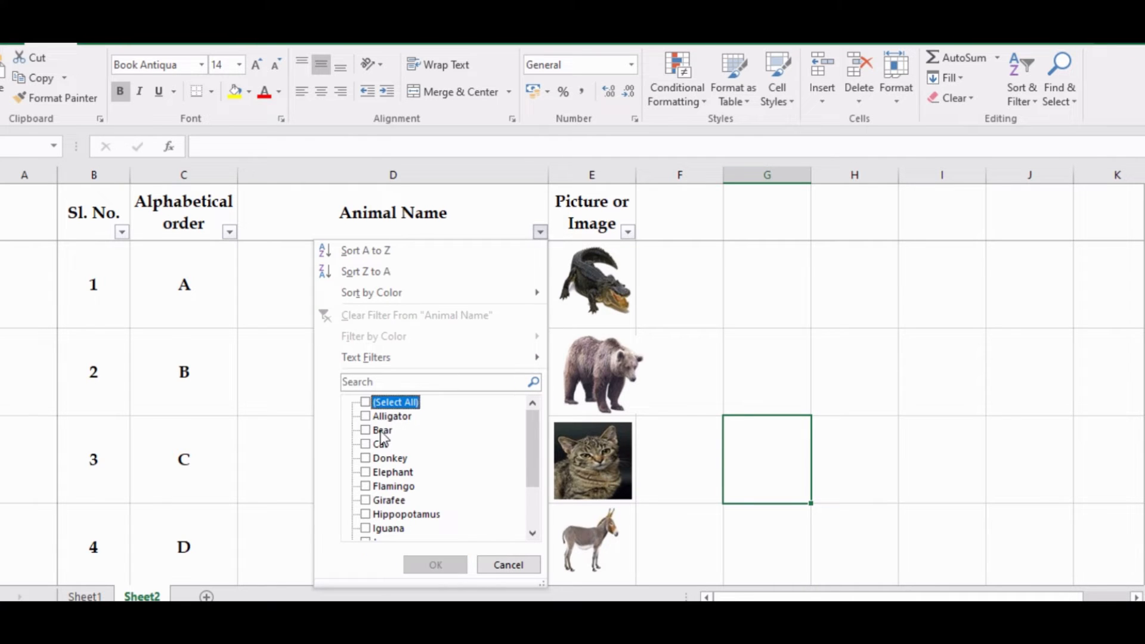
{"action": "left_click", "coordinate": [381, 430]}
{"action": "left_click", "coordinate": [435, 563]}
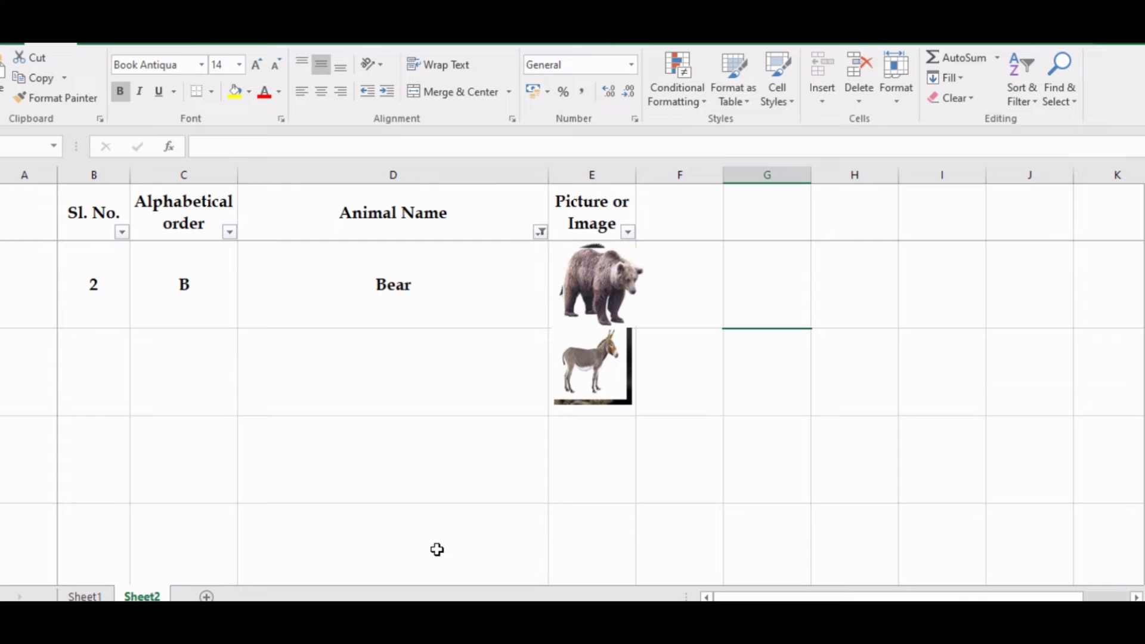
Change the Animal Name filter to show only Cat instead of Bear
{"action": "left_click", "coordinate": [540, 232]}
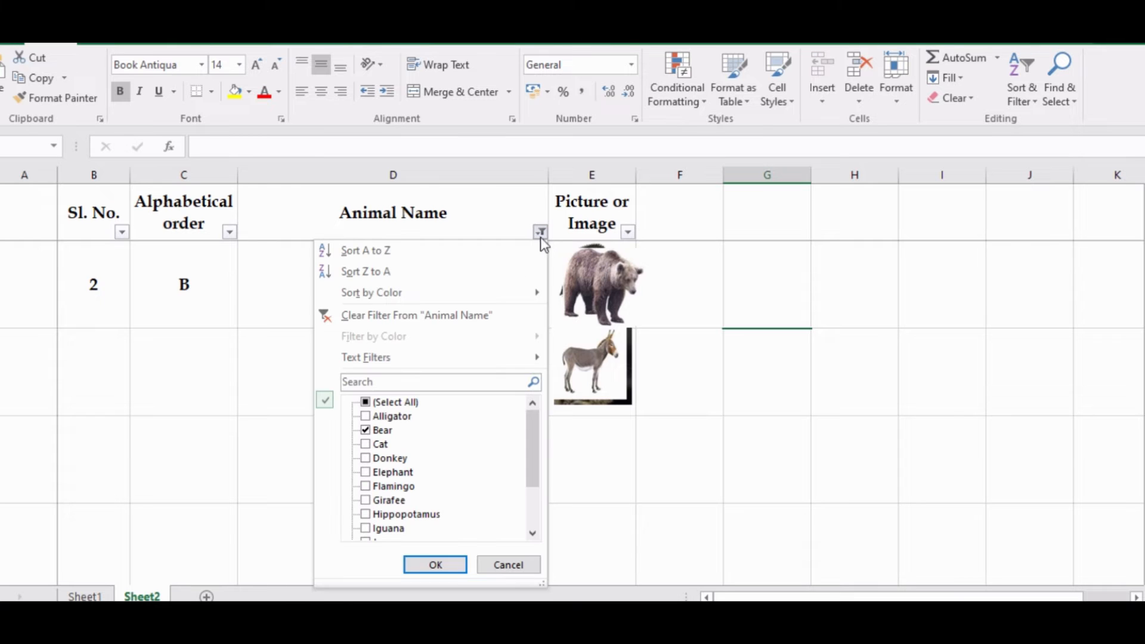
{"action": "left_click", "coordinate": [382, 430]}
{"action": "left_click", "coordinate": [381, 444]}
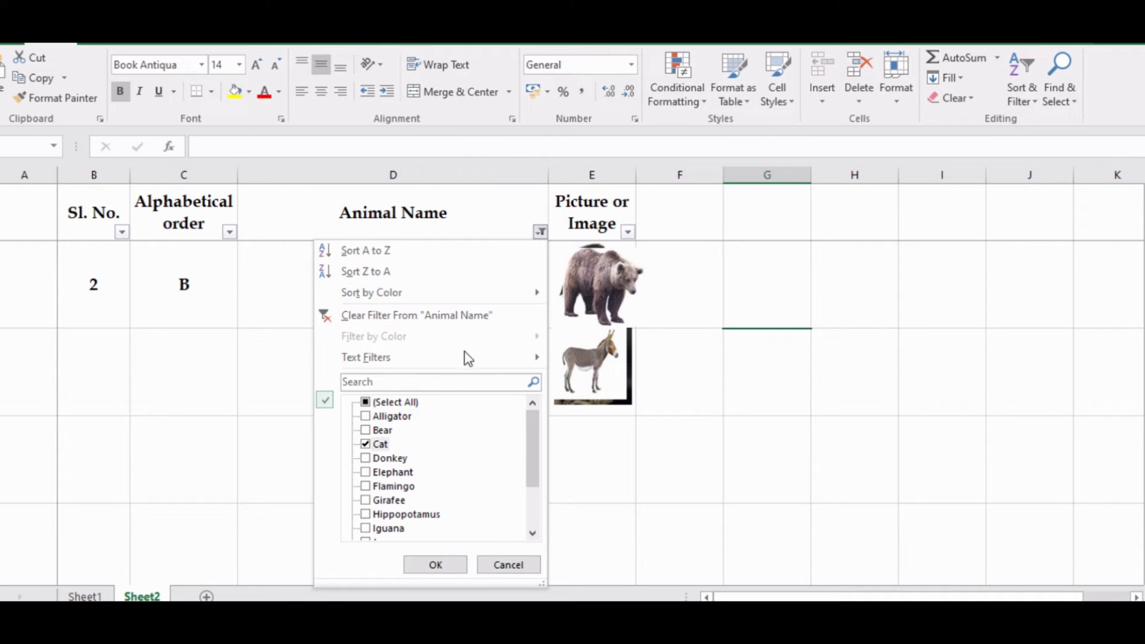
{"action": "left_click", "coordinate": [434, 563]}
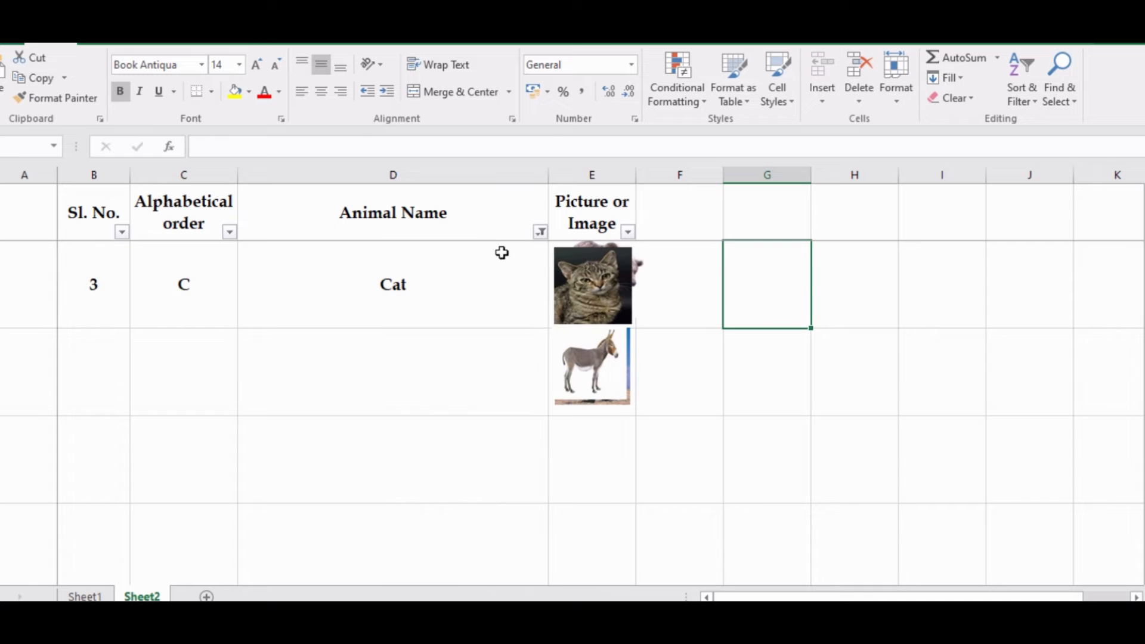
Reset the Animal Name filter to include all animals
{"action": "left_click", "coordinate": [540, 232]}
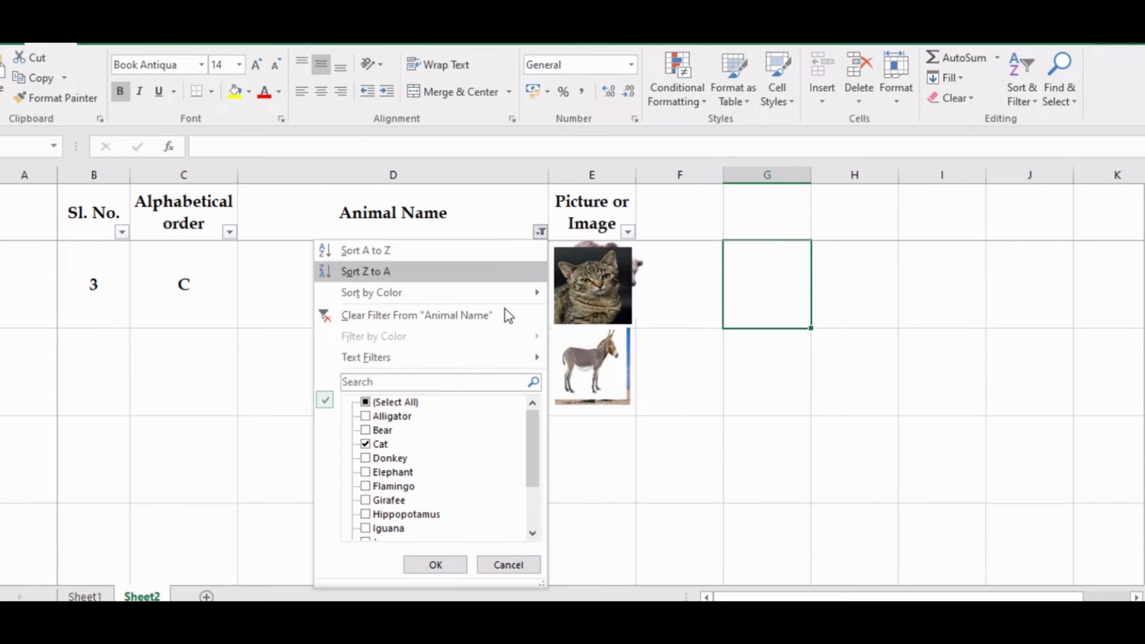
{"action": "left_click", "coordinate": [381, 403]}
{"action": "left_click", "coordinate": [435, 564]}
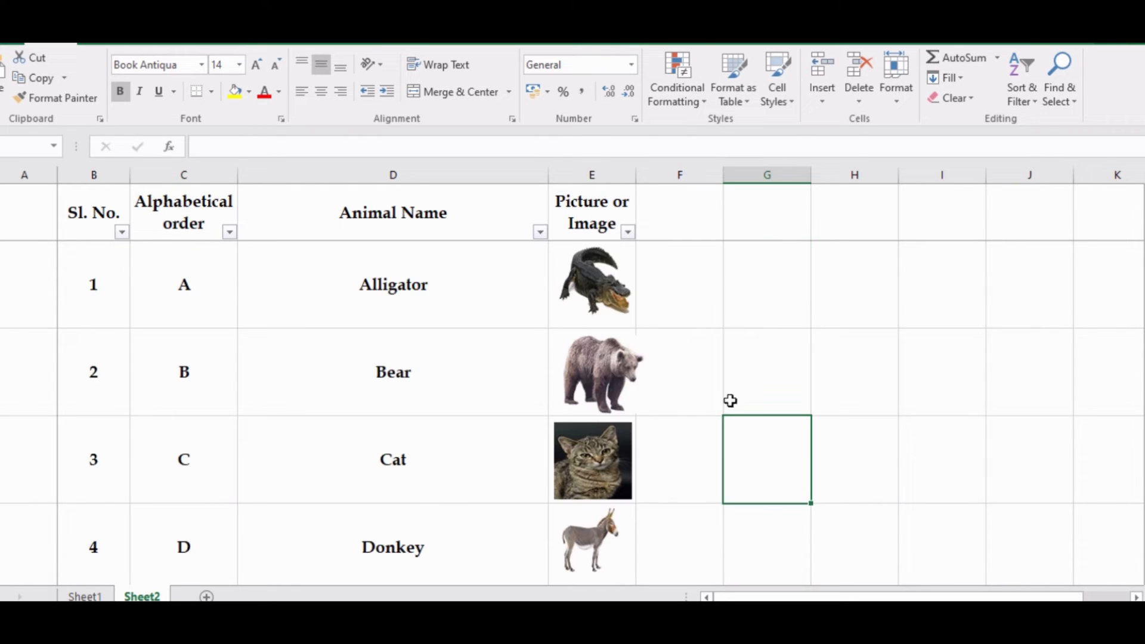
{"action": "left_click", "coordinate": [791, 352]}
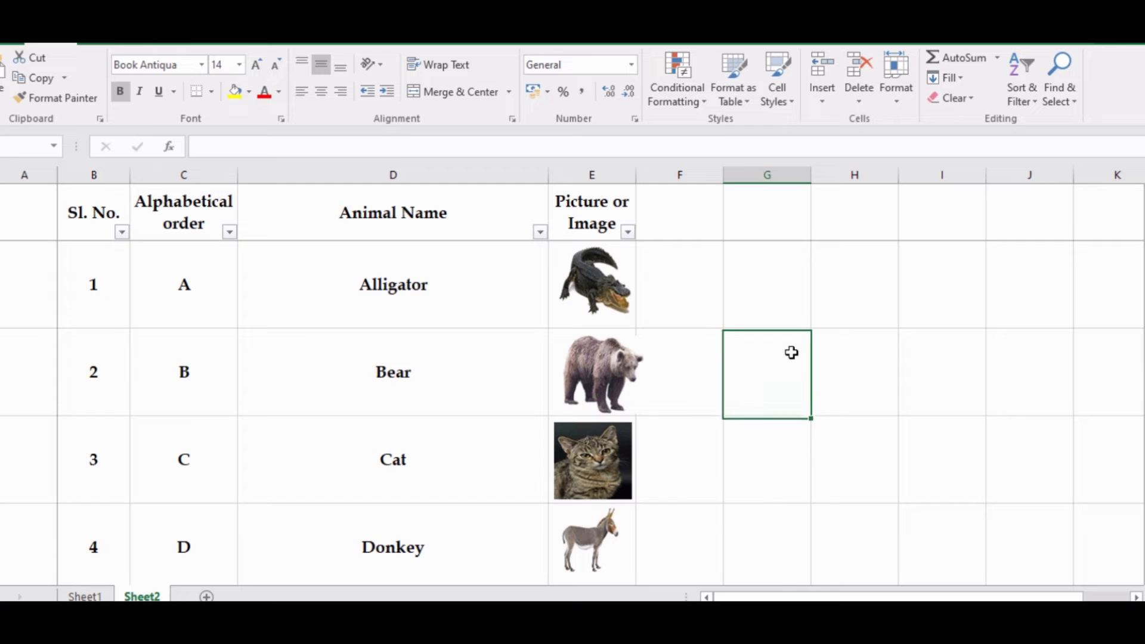
Reposition the bear and alligator pictures so each sits inside its own cell in the Picture or Image column
{"action": "left_click", "coordinate": [585, 291]}
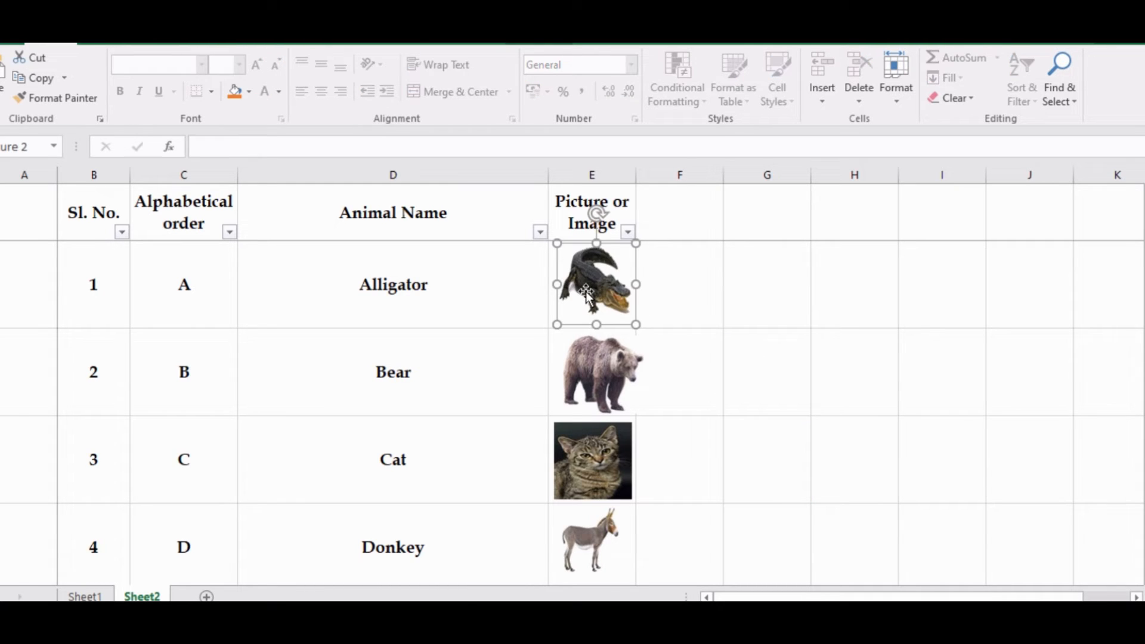
{"action": "left_click", "coordinate": [569, 384]}
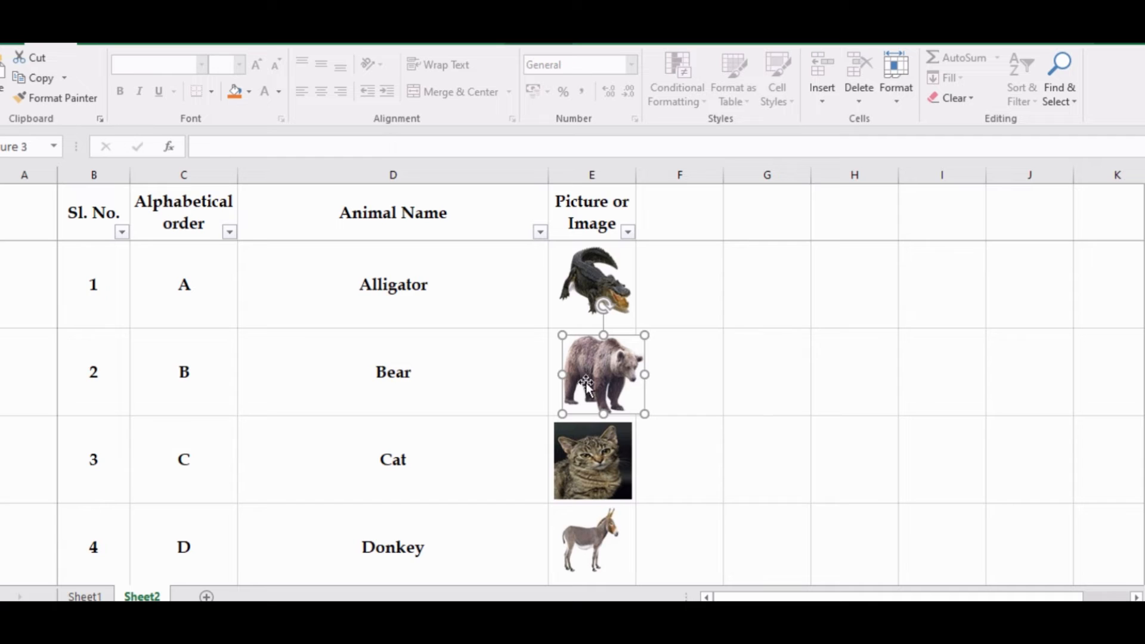
{"action": "left_click_drag", "start_coordinate": [585, 382], "coordinate": [576, 382]}
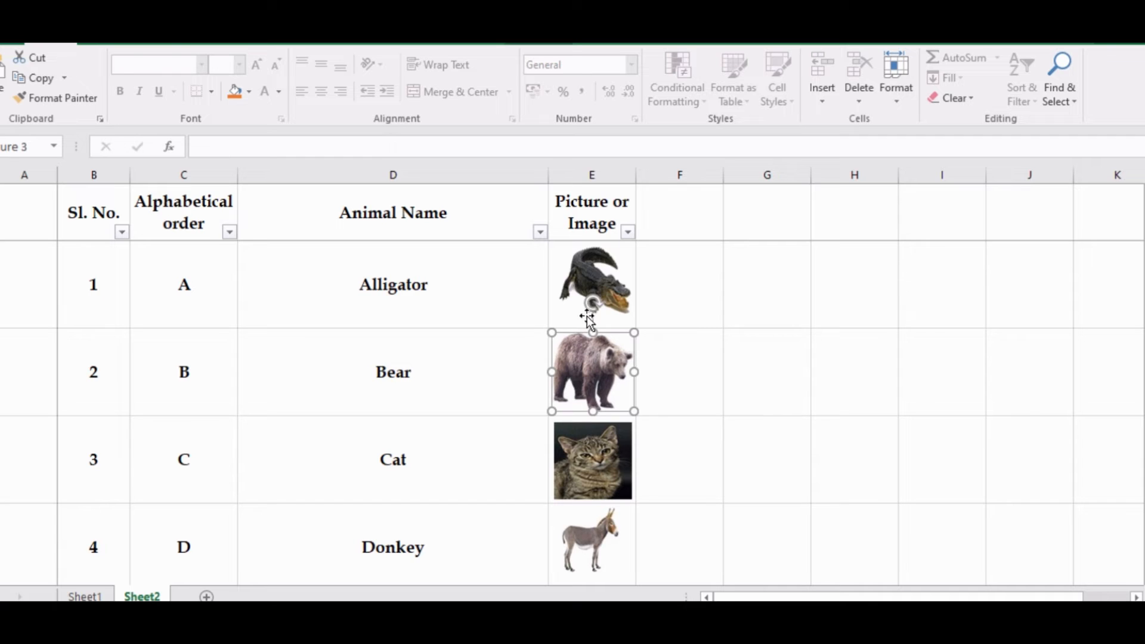
{"action": "left_click", "coordinate": [590, 295]}
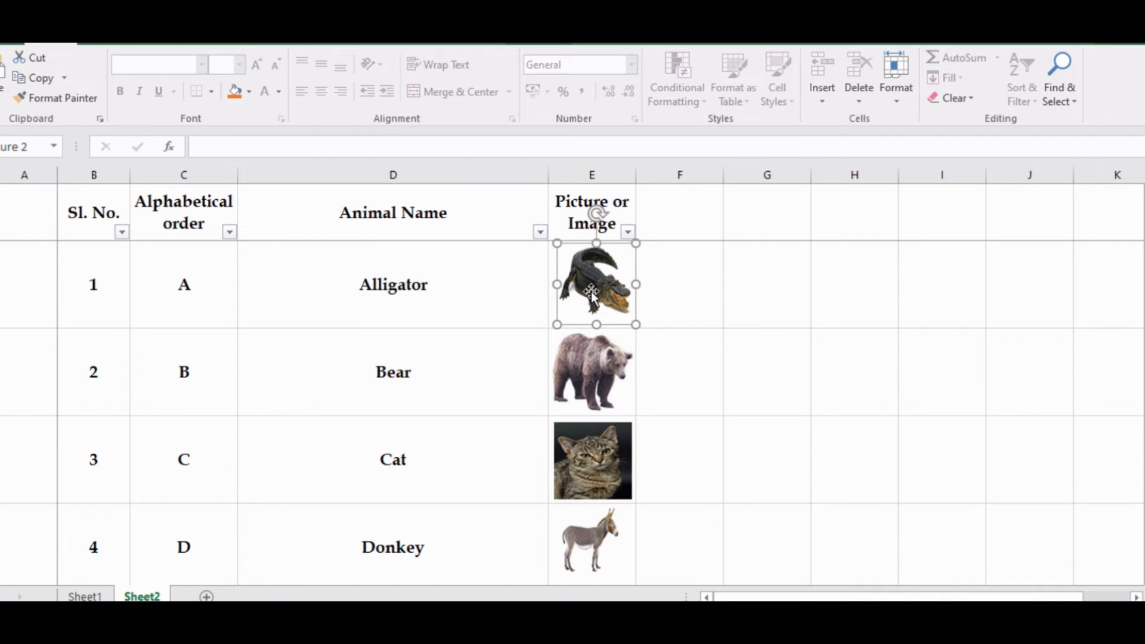
{"action": "left_click_drag", "start_coordinate": [592, 291], "coordinate": [585, 301]}
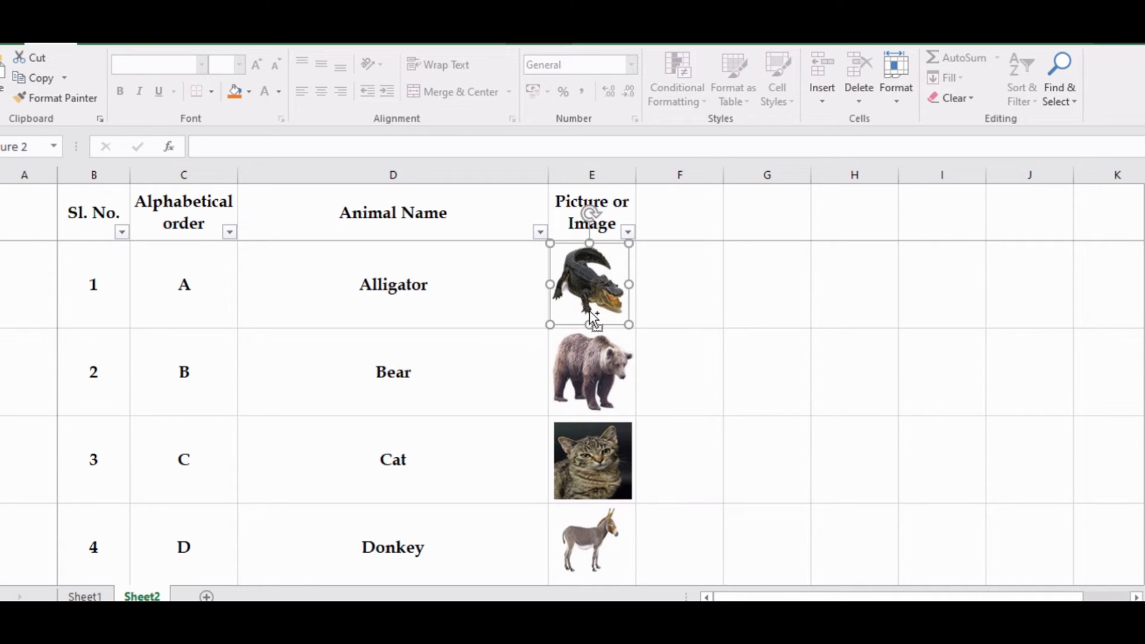
Select all the animal pictures and align them with Align Center
{"action": "key", "text": "ctrl+a"}
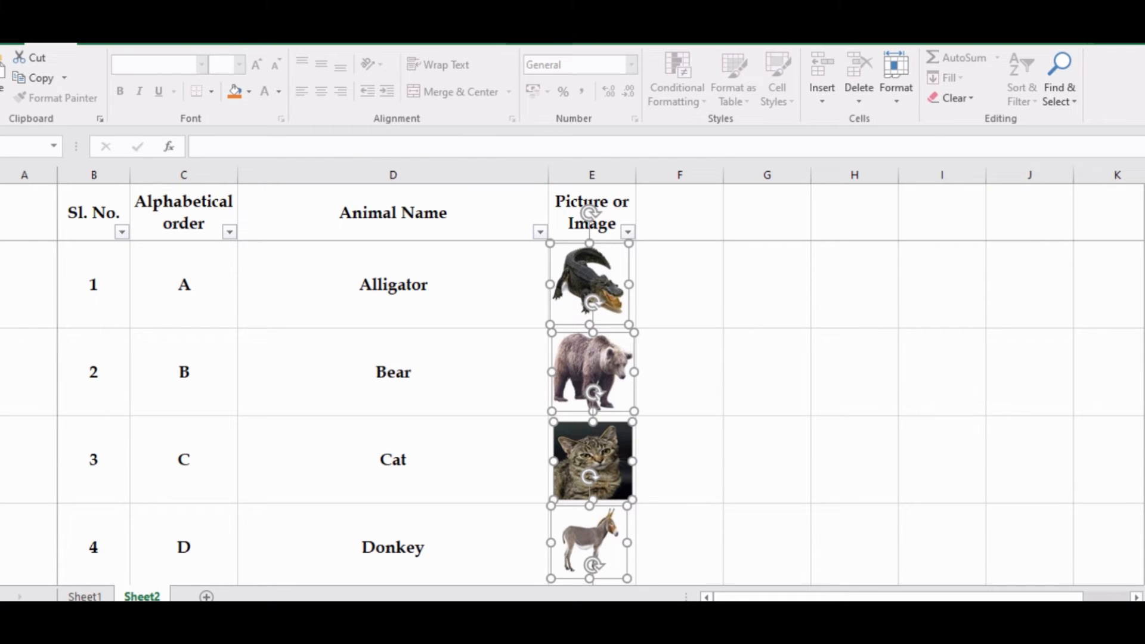
{"action": "left_click", "coordinate": [539, 40]}
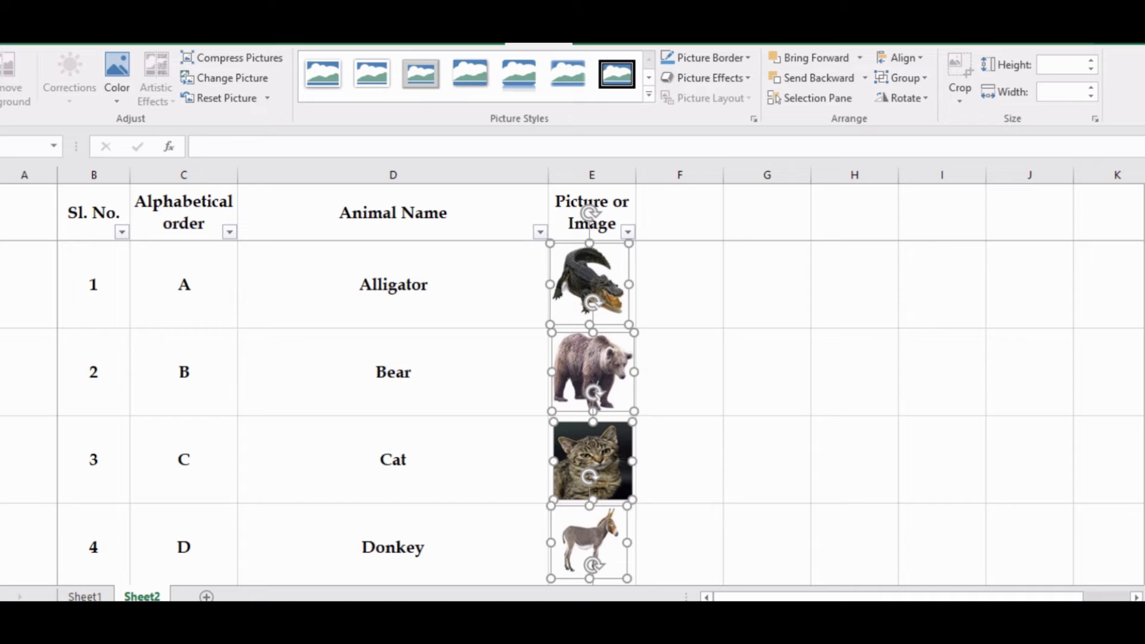
{"action": "left_click", "coordinate": [926, 55]}
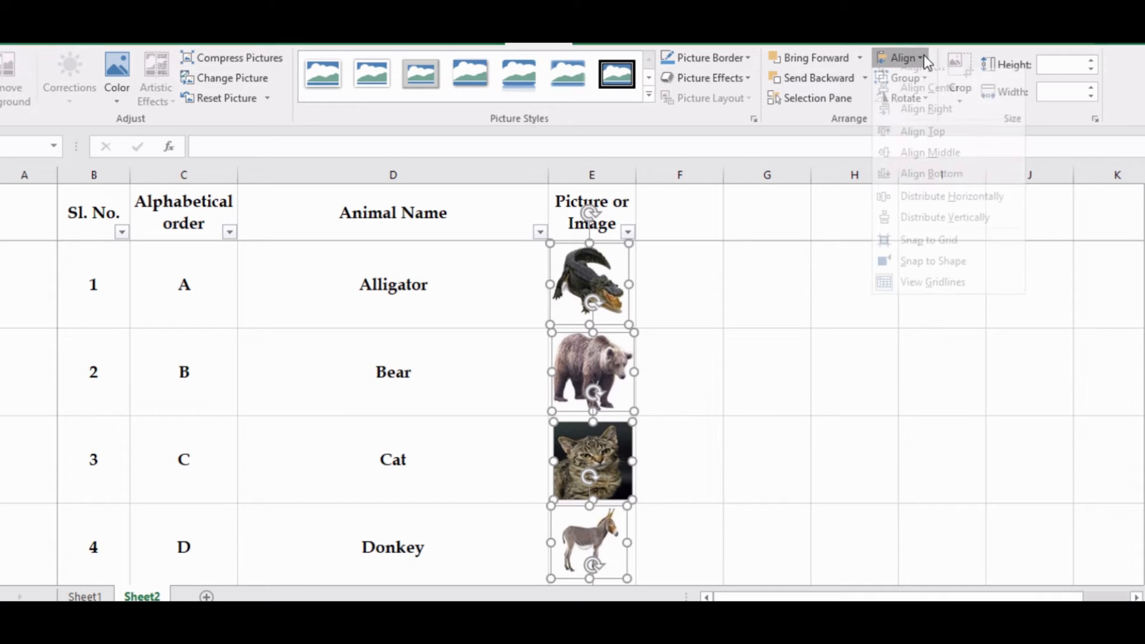
{"action": "left_click", "coordinate": [918, 101]}
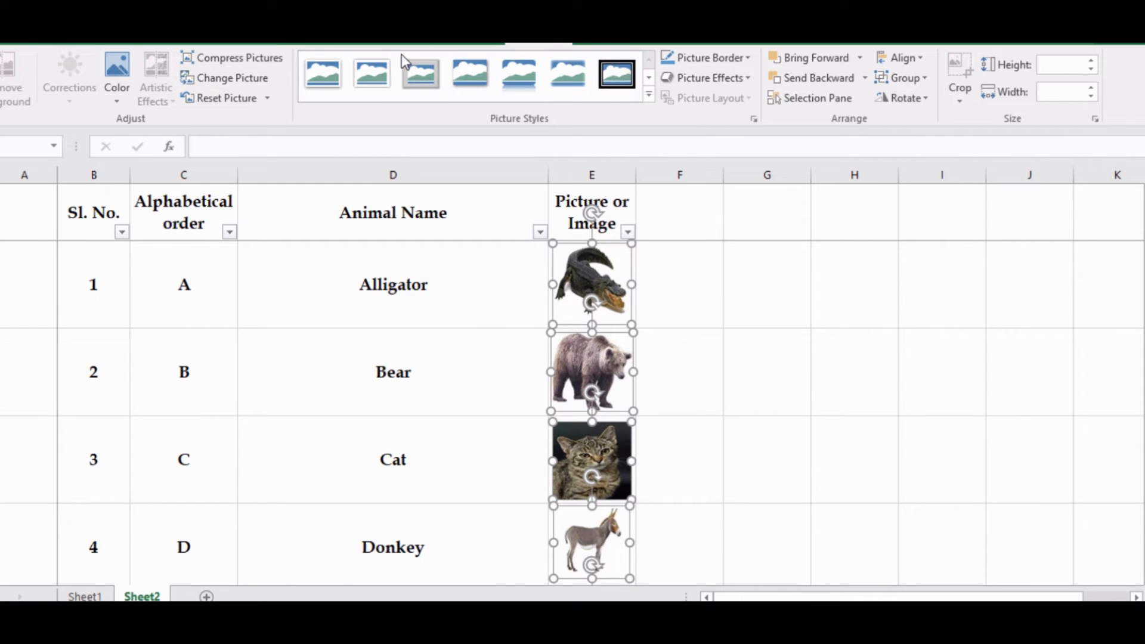
Open the size and properties settings for all the selected animal pictures
{"action": "right_click", "coordinate": [597, 277]}
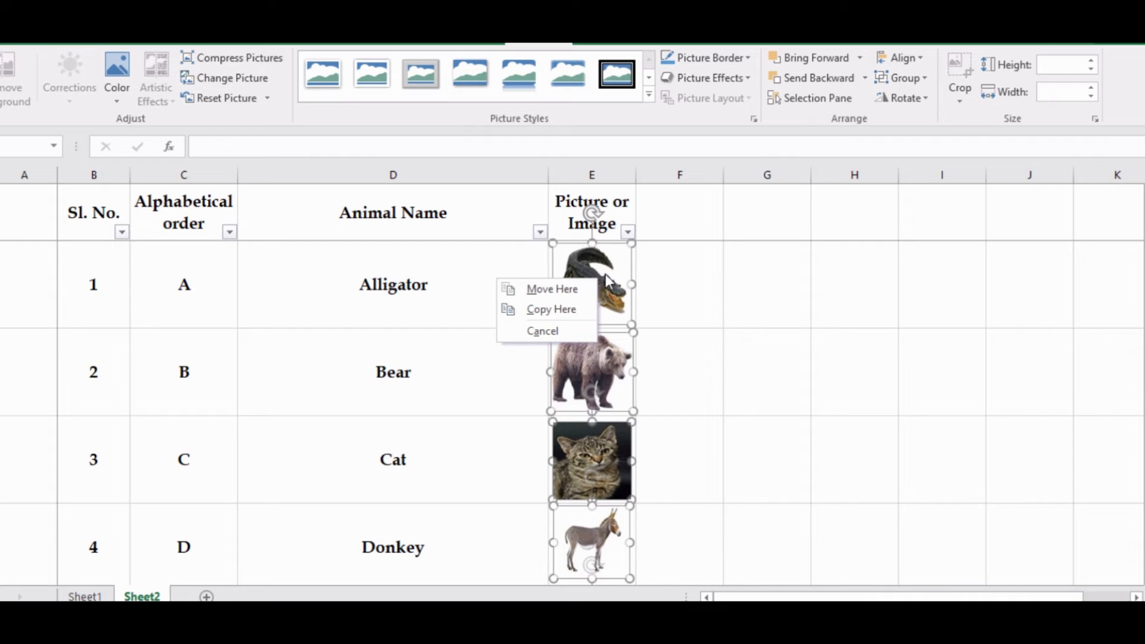
{"action": "key", "text": "Escape"}
{"action": "right_click", "coordinate": [606, 275]}
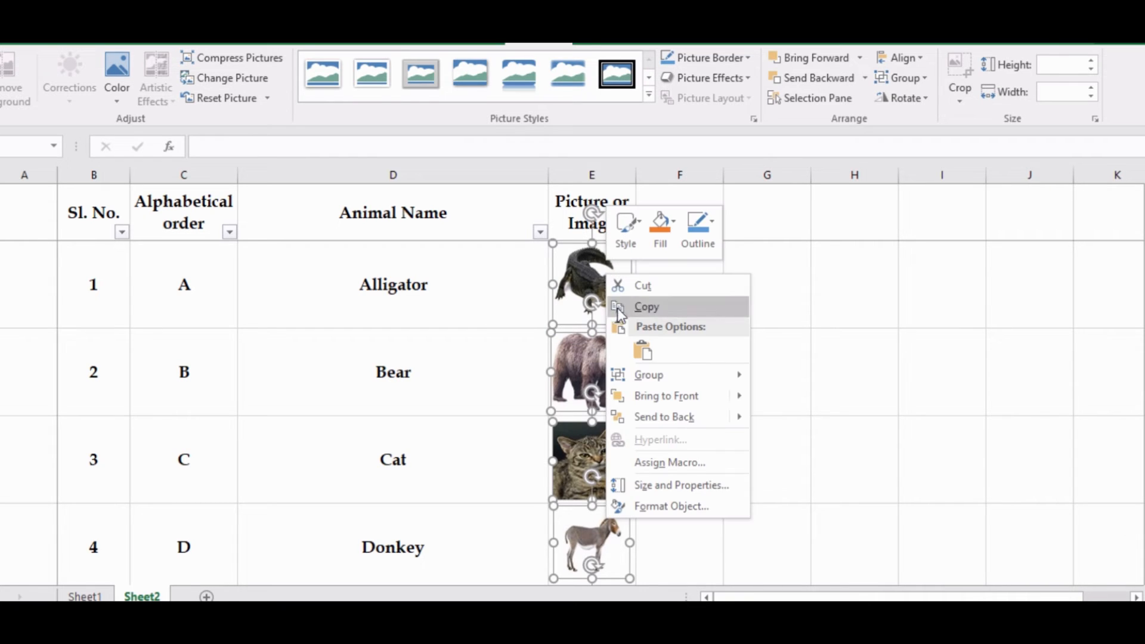
{"action": "left_click", "coordinate": [648, 488]}
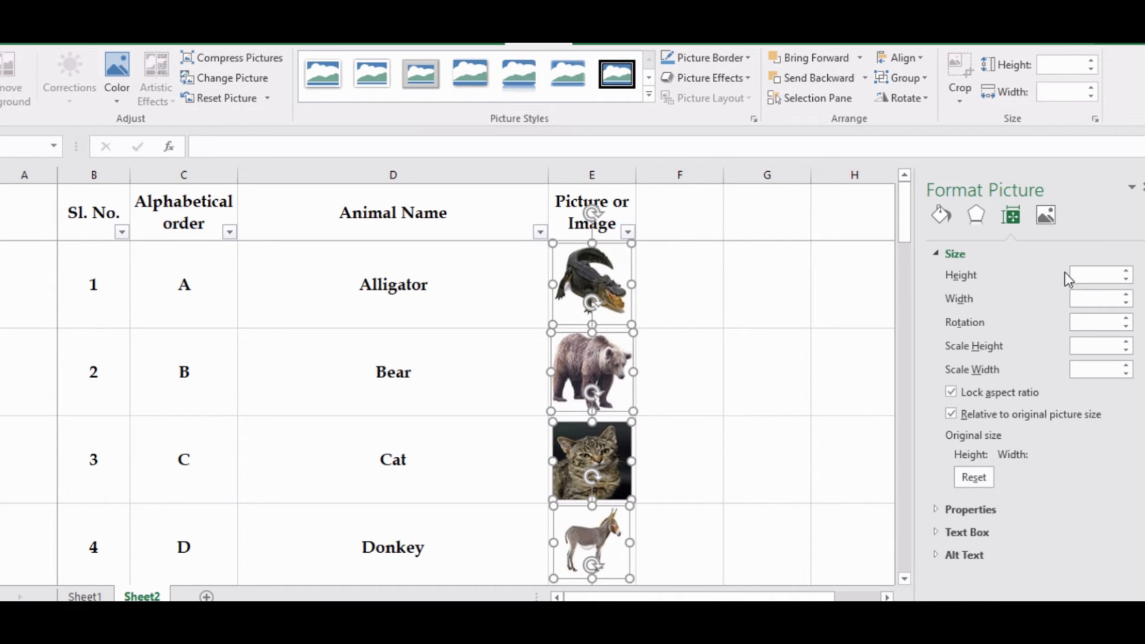
{"action": "left_click", "coordinate": [1054, 224]}
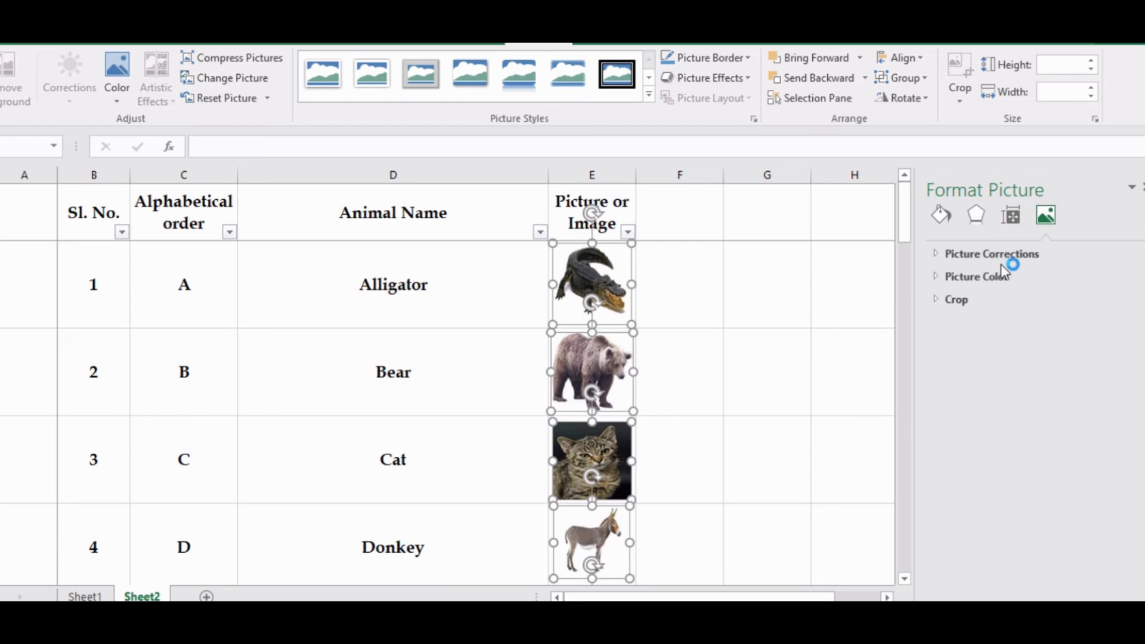
{"action": "left_click", "coordinate": [934, 255]}
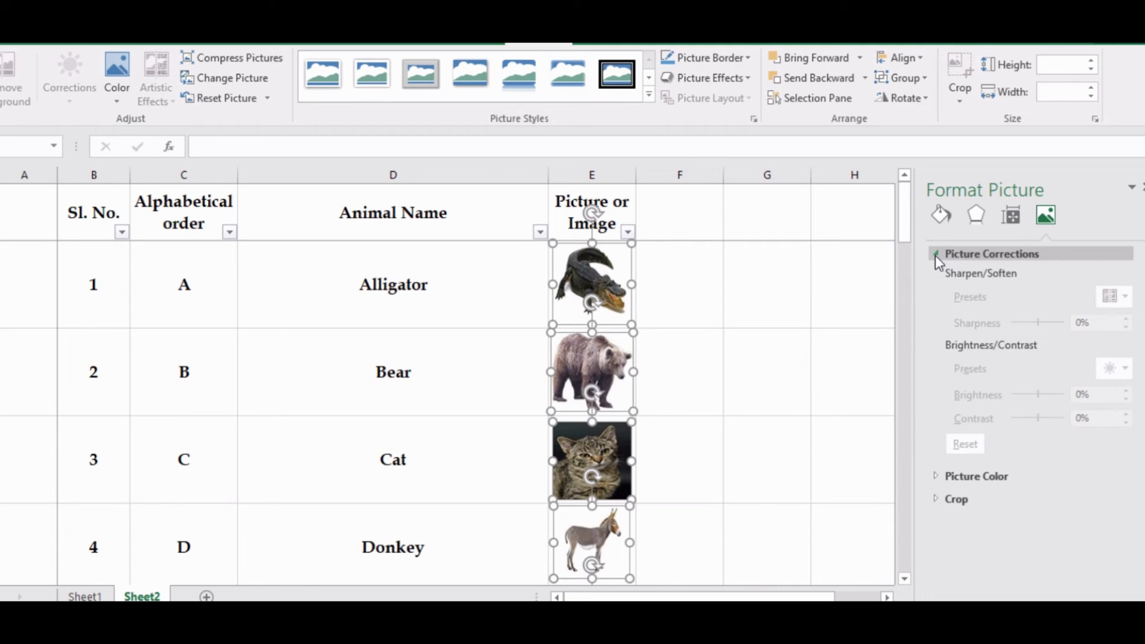
{"action": "left_click", "coordinate": [934, 254]}
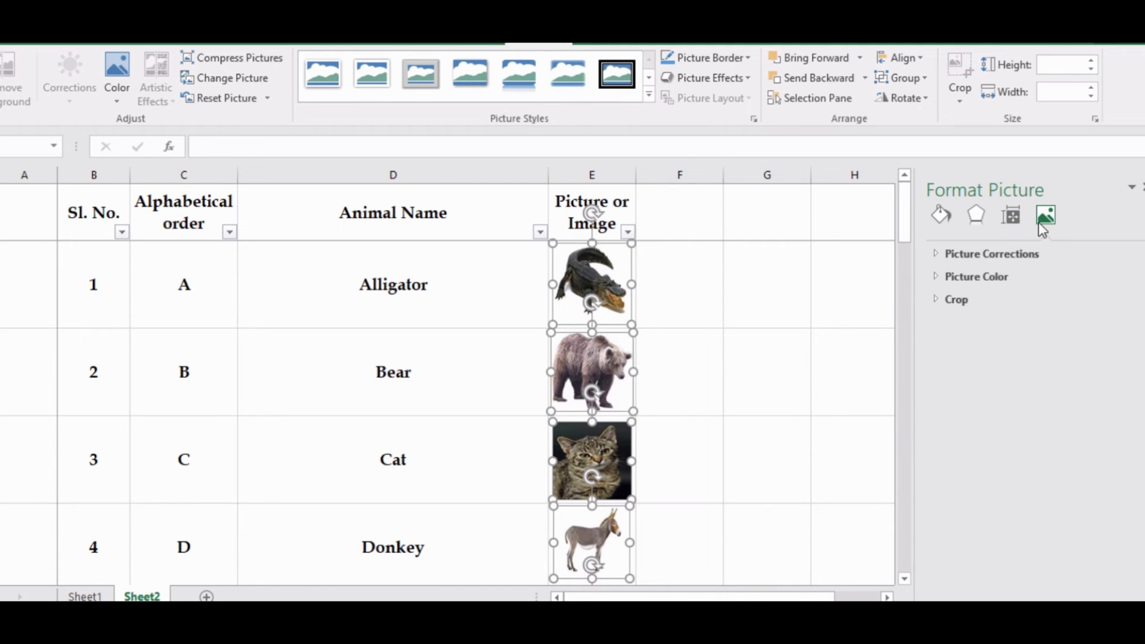
{"action": "left_click", "coordinate": [935, 277]}
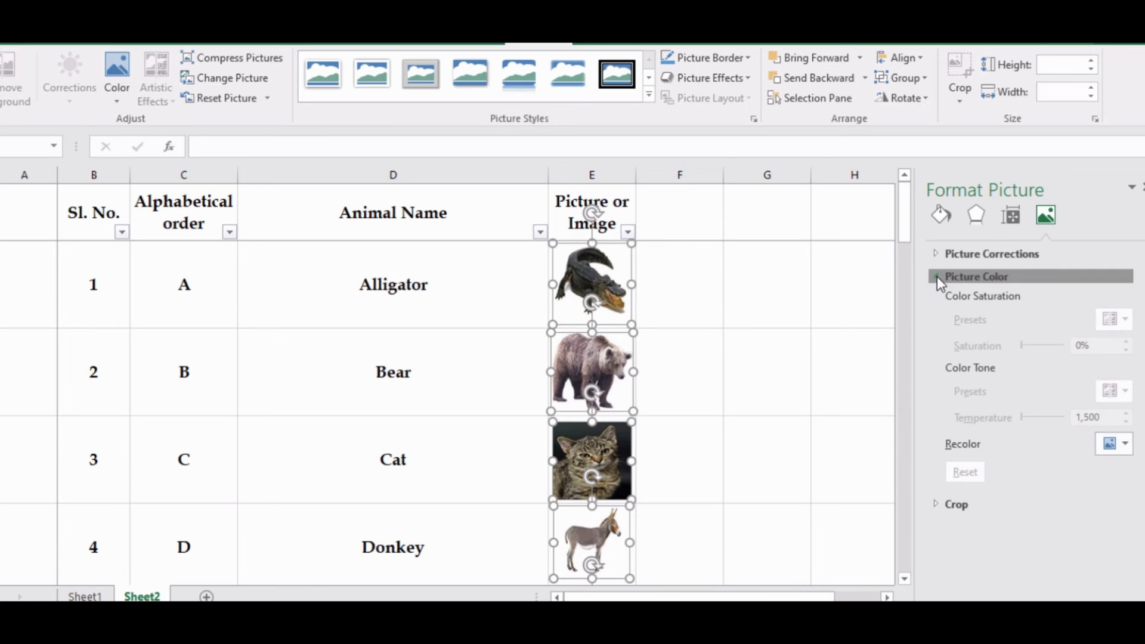
{"action": "left_click", "coordinate": [936, 277]}
Set all the selected pictures to move and size with cells, and deselect them
{"action": "left_click", "coordinate": [1011, 214]}
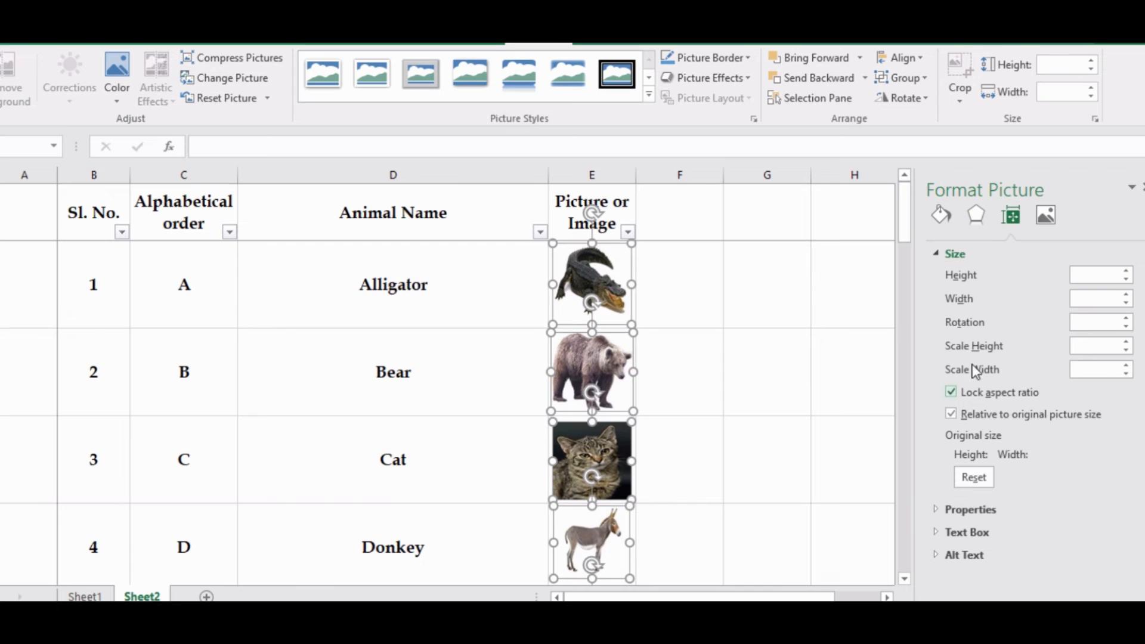
{"action": "left_click", "coordinate": [936, 510]}
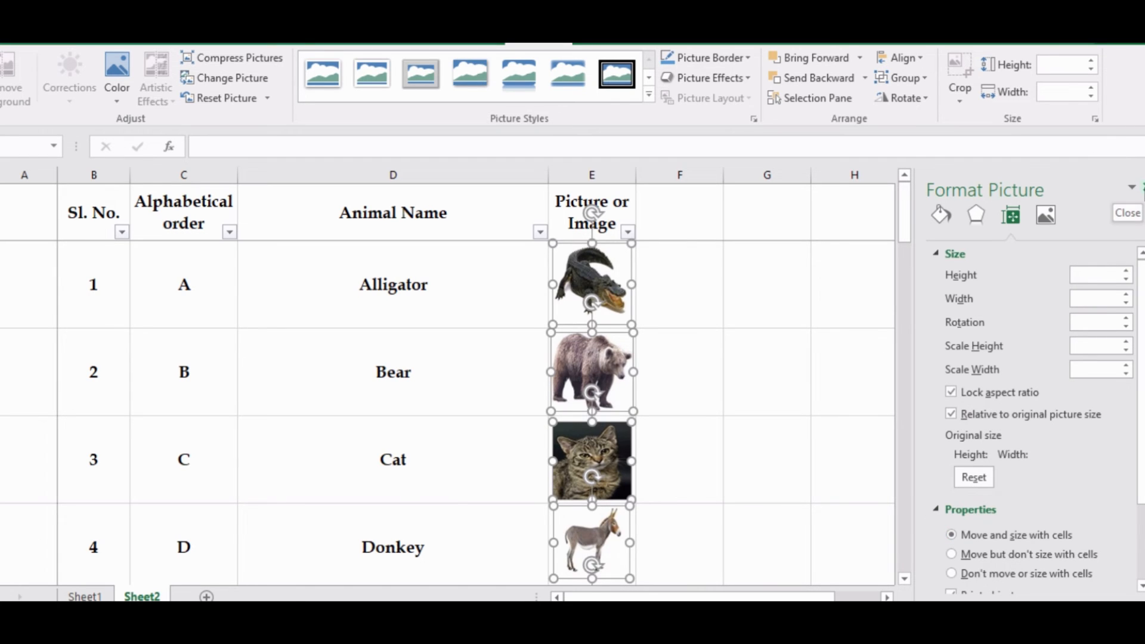
{"action": "left_click", "coordinate": [870, 291]}
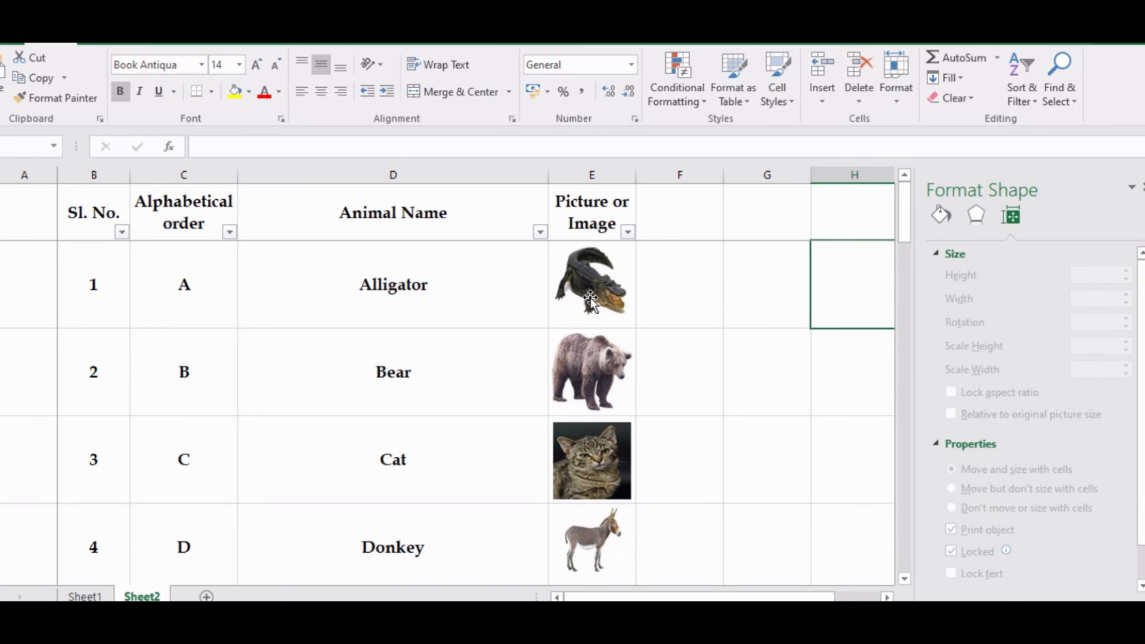
Filter the Animal Name column to show only Alligator
{"action": "left_click", "coordinate": [539, 232]}
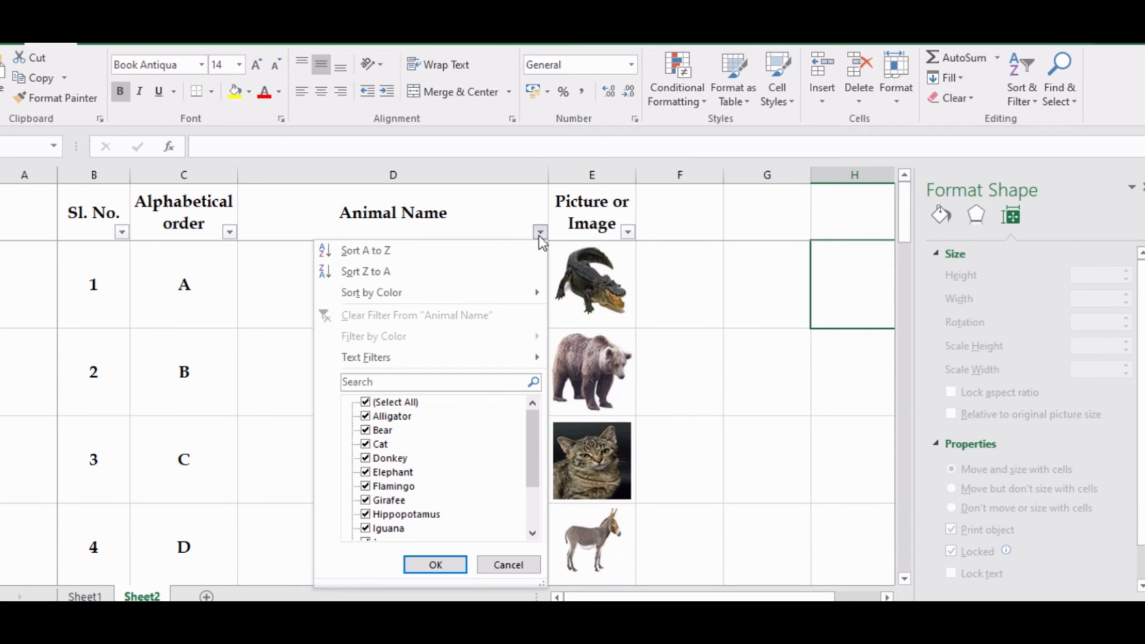
{"action": "left_click", "coordinate": [394, 409]}
{"action": "left_click", "coordinate": [392, 417]}
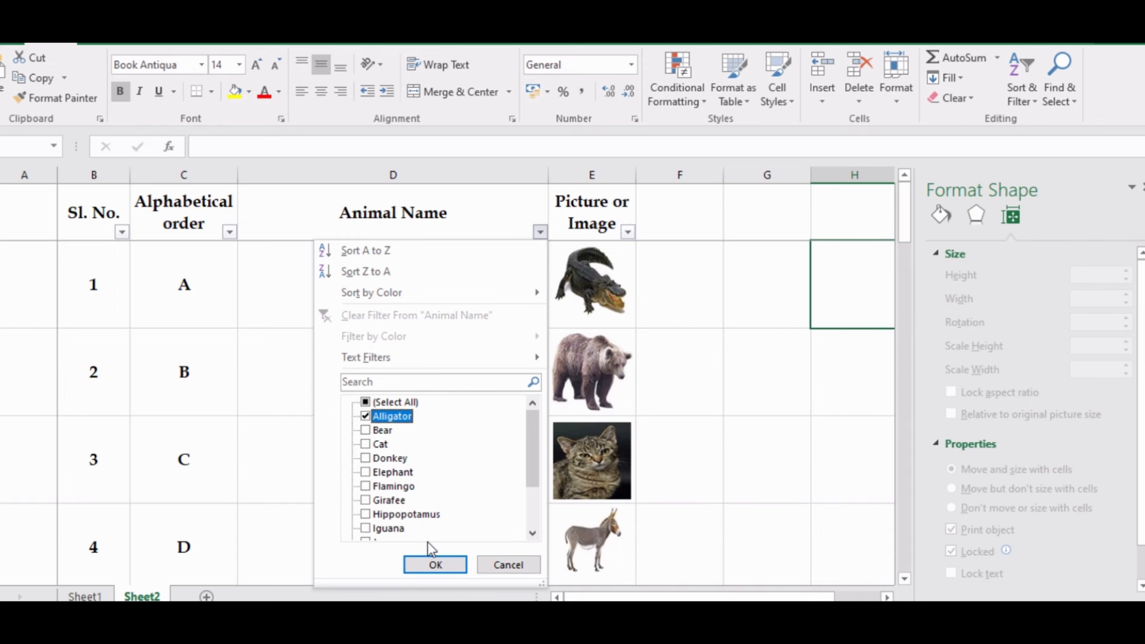
{"action": "left_click", "coordinate": [434, 564]}
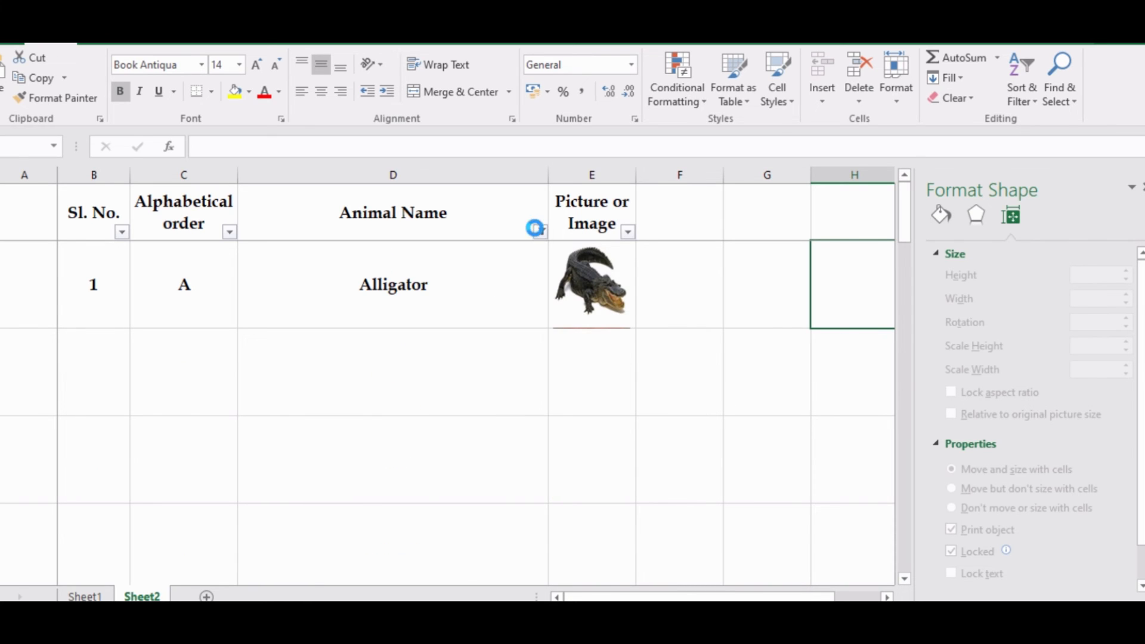
Change the Animal Name filter to show only Donkey instead of Alligator
{"action": "left_click", "coordinate": [537, 230]}
{"action": "left_click", "coordinate": [391, 417]}
{"action": "left_click", "coordinate": [389, 467]}
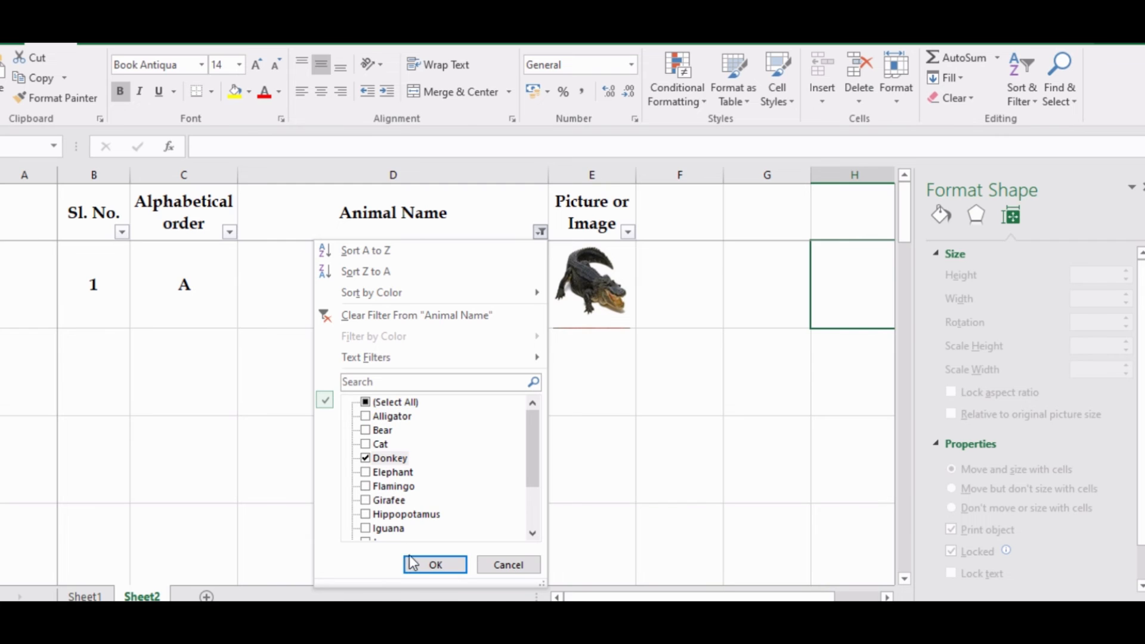
{"action": "left_click", "coordinate": [434, 564]}
Change the Animal Name filter to show only Elephant instead of Donkey
{"action": "left_click", "coordinate": [540, 231]}
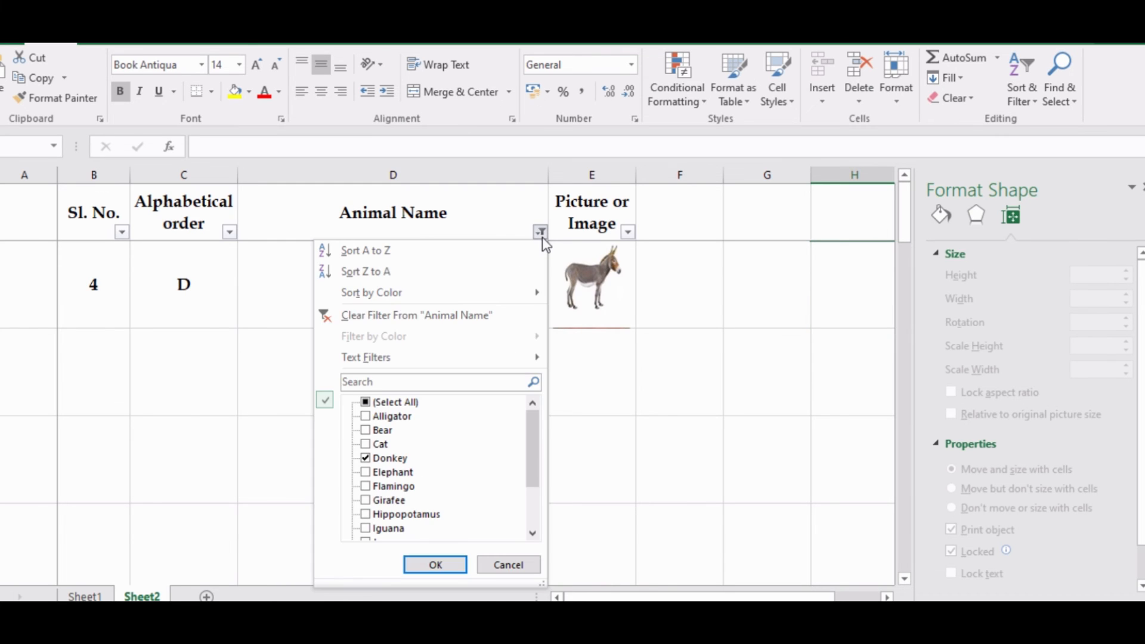
{"action": "left_click", "coordinate": [381, 460]}
{"action": "left_click", "coordinate": [385, 472]}
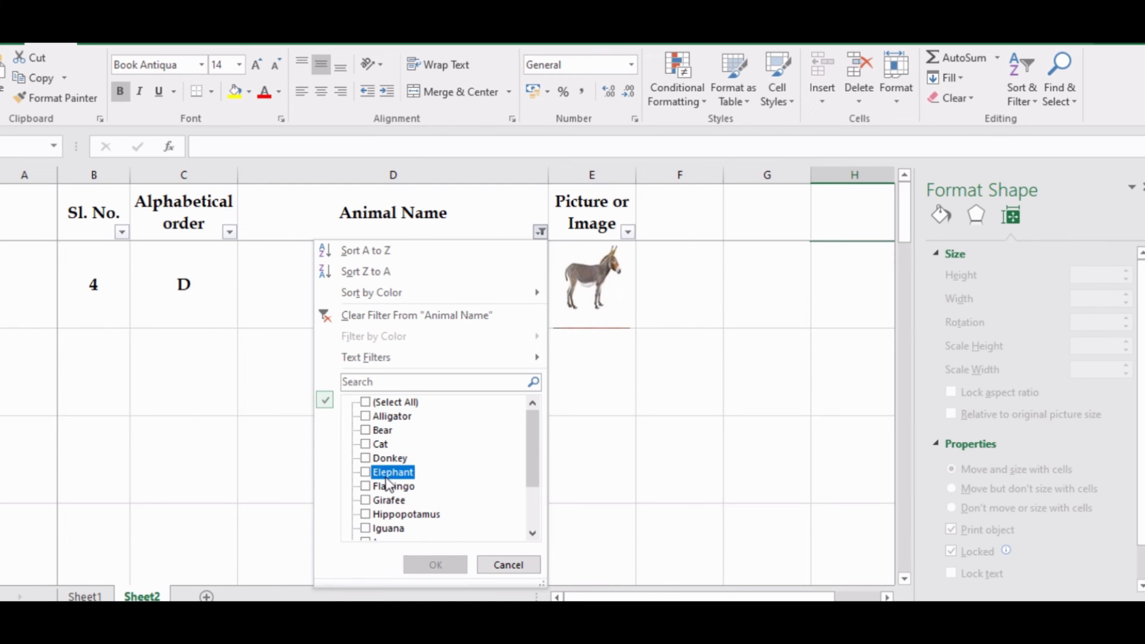
{"action": "left_click", "coordinate": [435, 564]}
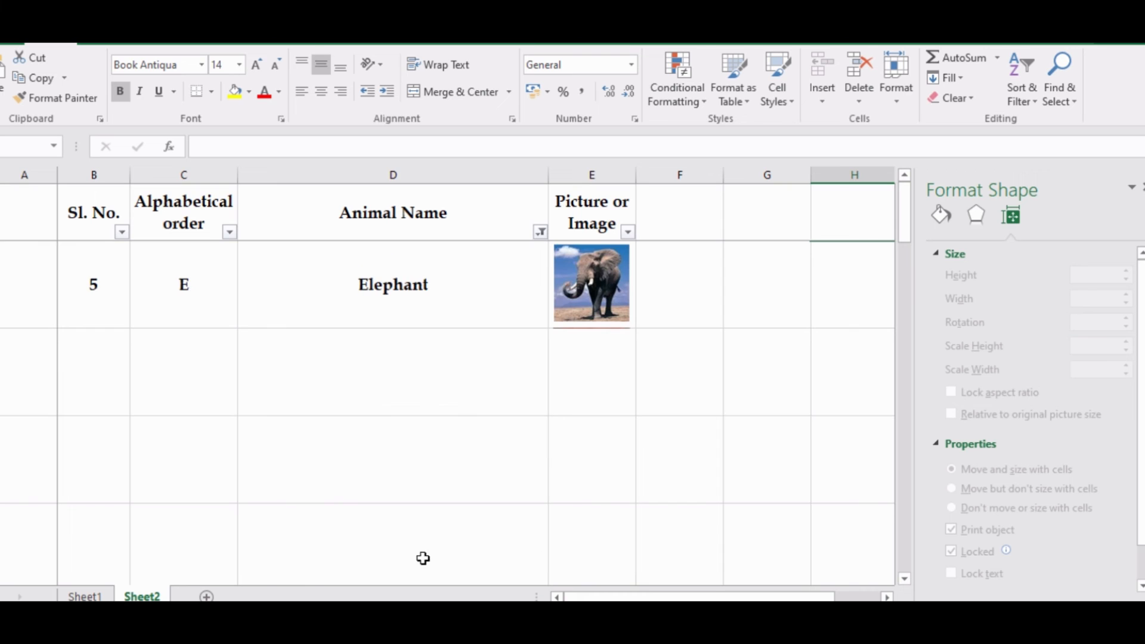
Change the Animal Name filter to show only Flamingo instead of Elephant
{"action": "left_click", "coordinate": [540, 231]}
{"action": "left_click", "coordinate": [392, 470]}
{"action": "left_click", "coordinate": [391, 486]}
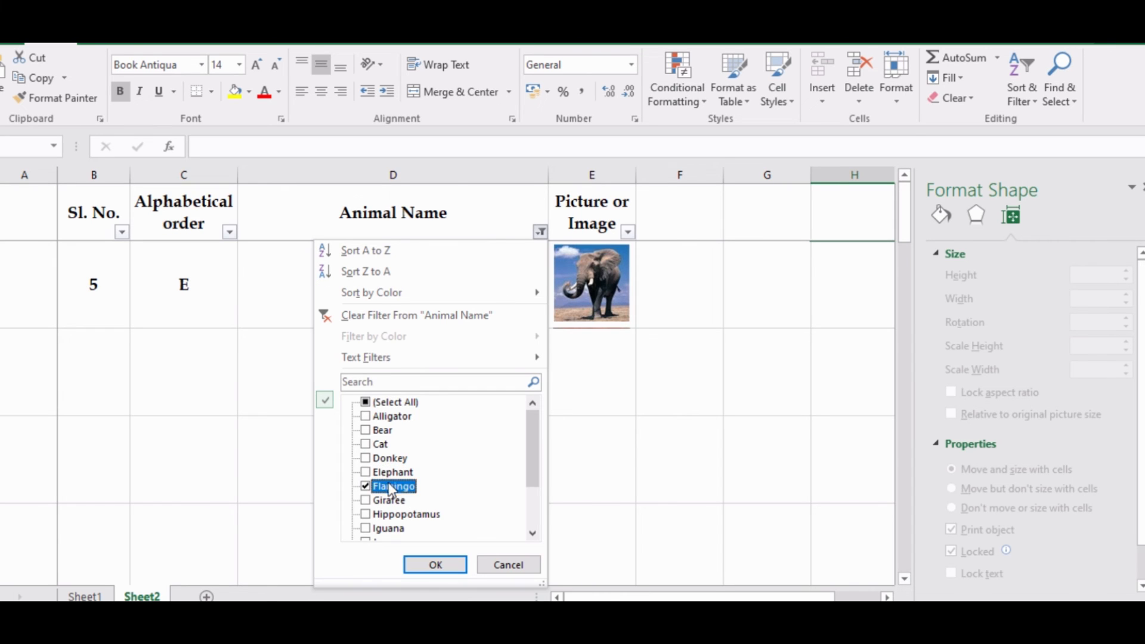
{"action": "left_click", "coordinate": [421, 565]}
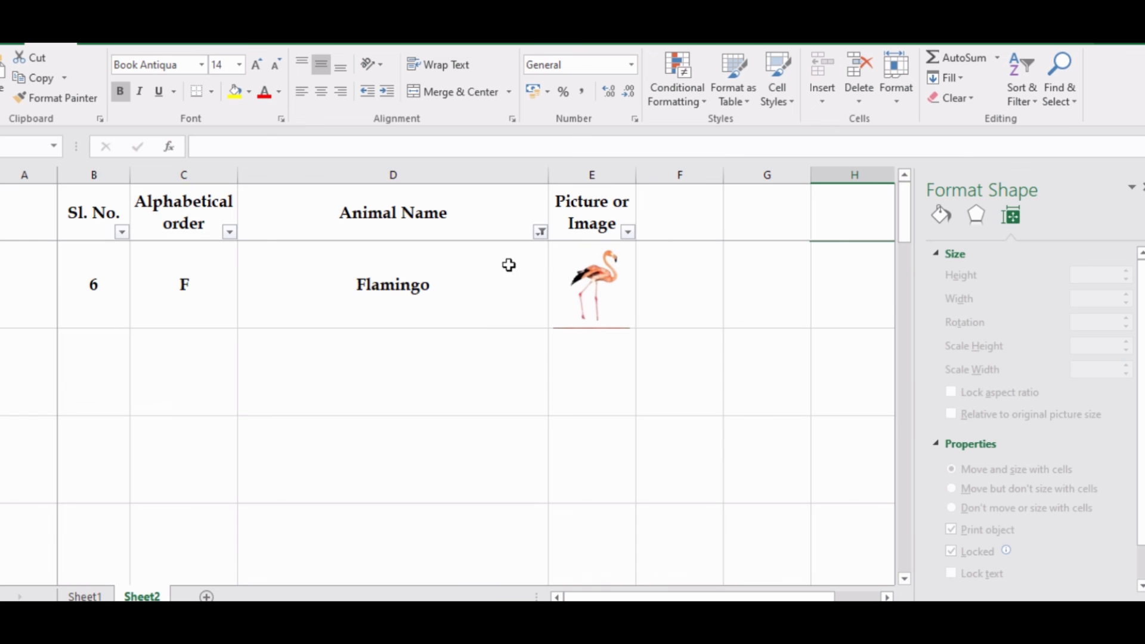
Change the Animal Name filter to show only Alligator instead of Flamingo
{"action": "left_click", "coordinate": [519, 249]}
{"action": "left_click", "coordinate": [540, 234]}
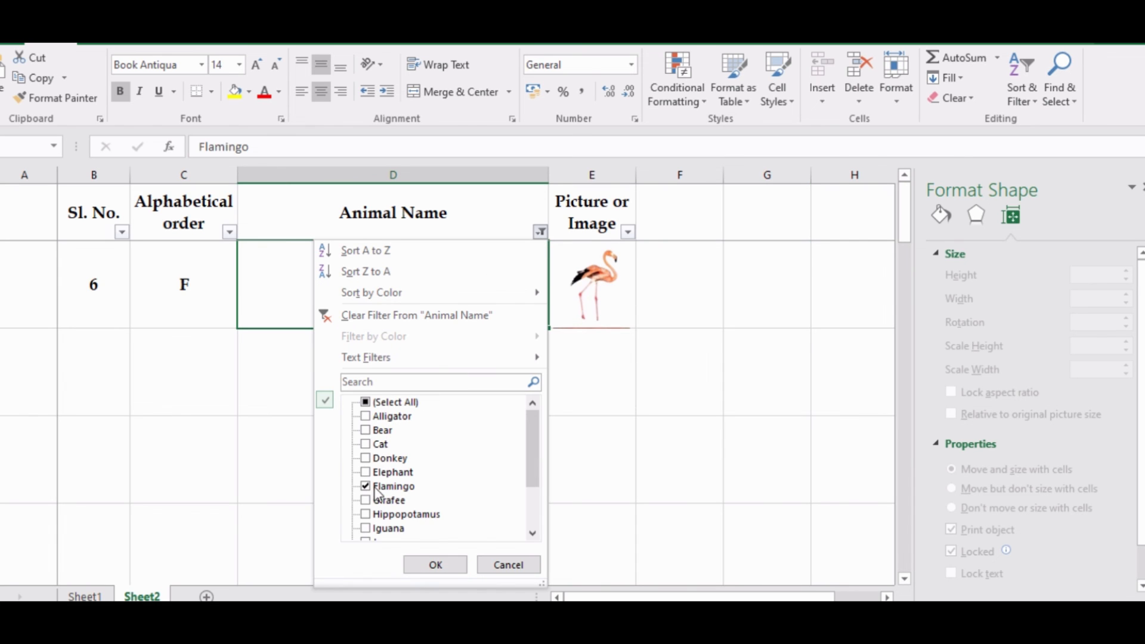
{"action": "left_click", "coordinate": [376, 486]}
{"action": "left_click", "coordinate": [381, 416]}
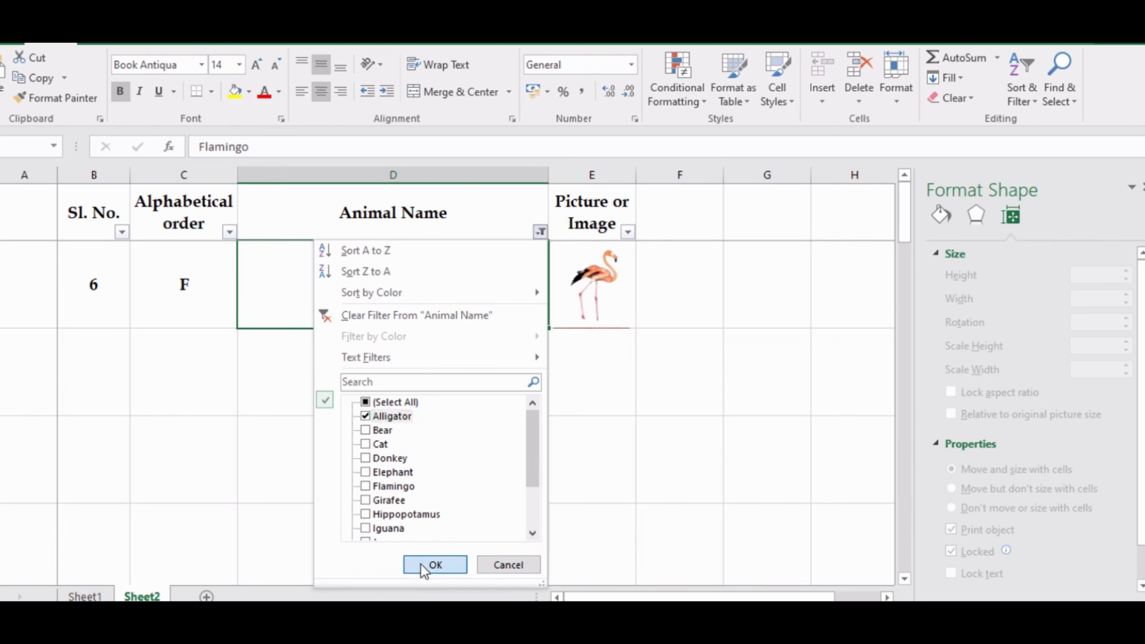
{"action": "left_click", "coordinate": [424, 565]}
Include all animals in the Animal Name filter again and close the shape formatting settings
{"action": "left_click", "coordinate": [540, 232]}
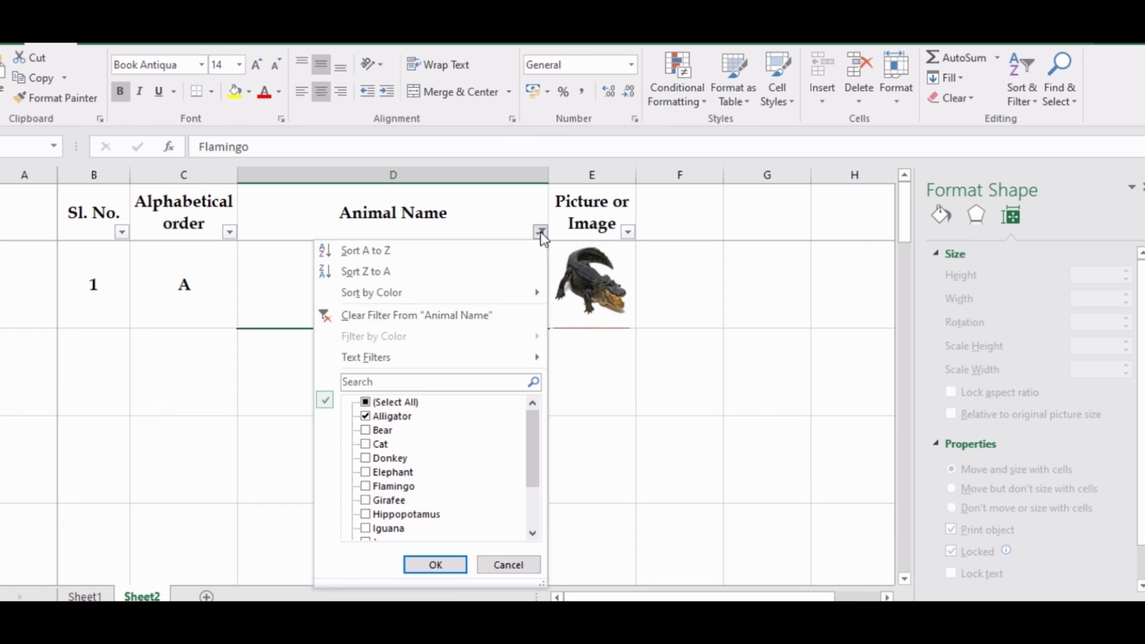
{"action": "left_click", "coordinate": [395, 402]}
{"action": "left_click", "coordinate": [430, 564]}
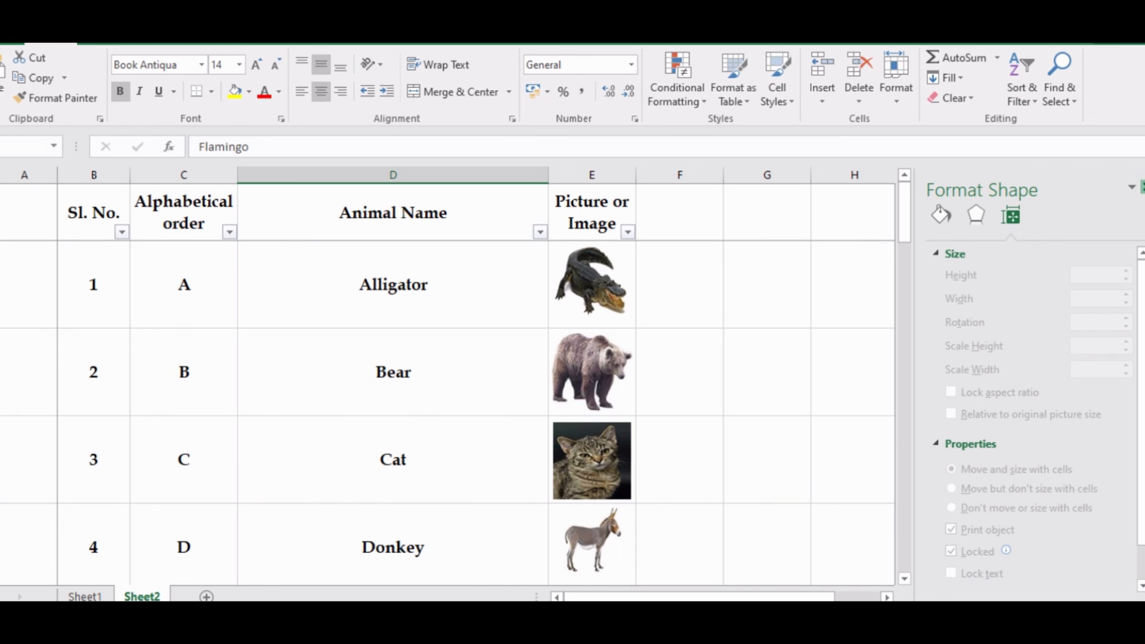
{"action": "left_click", "coordinate": [1139, 187]}
{"action": "left_click", "coordinate": [856, 282]}
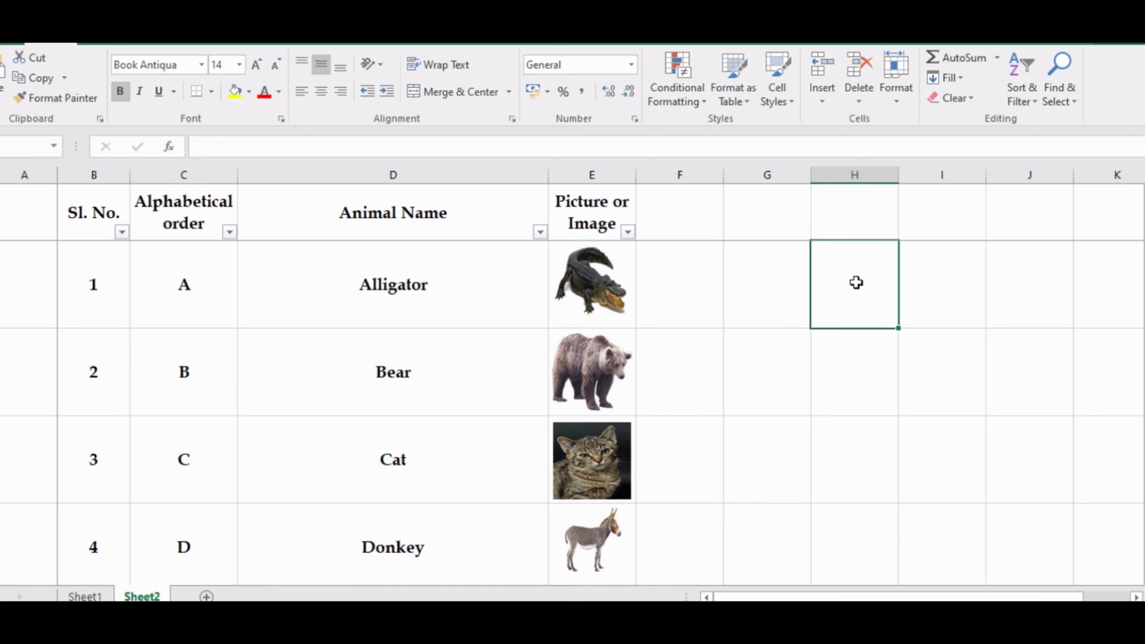